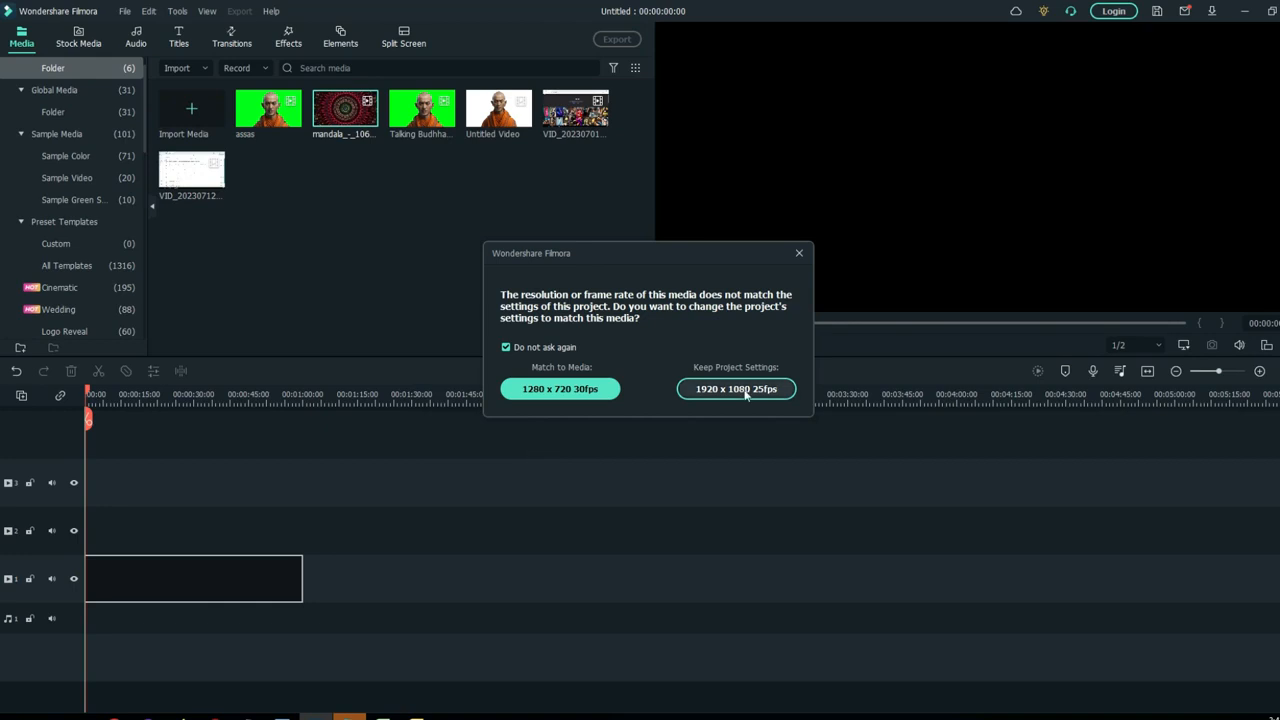
- Place the assas clip at the start of the second video track, above the mandala clip
{"action": "right_click", "coordinate": [203, 577]}
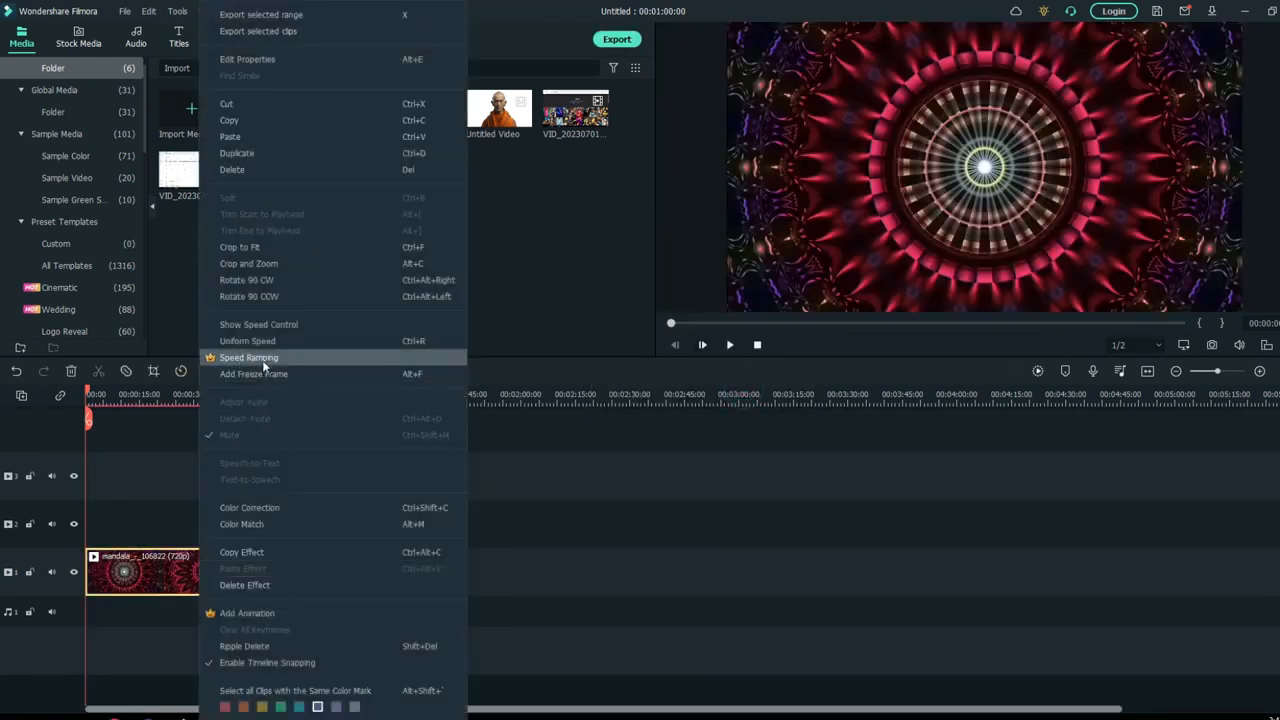
{"action": "left_click", "coordinate": [229, 603]}
{"action": "left_click_drag", "start_coordinate": [246, 112], "coordinate": [95, 528]}
- Remove the green background from the assas clip with Chroma Key and play the composite over the mandala
{"action": "left_click", "coordinate": [150, 516]}
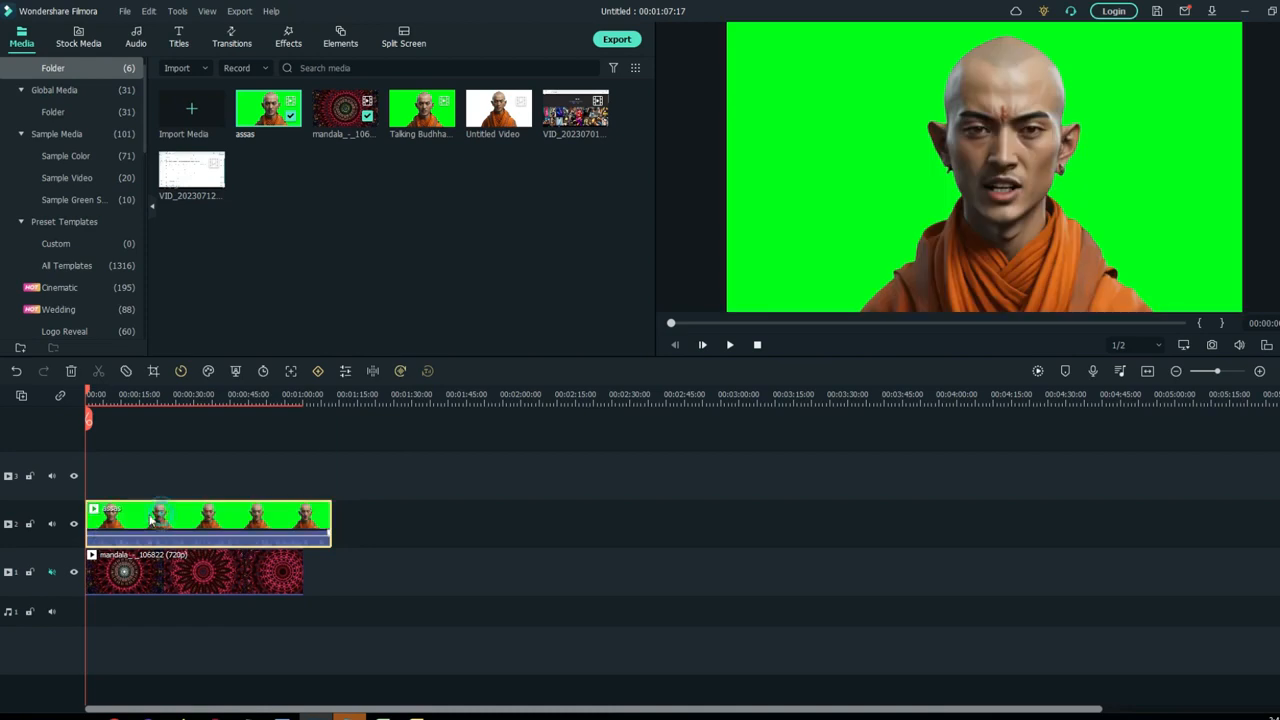
{"action": "left_click", "coordinate": [236, 372]}
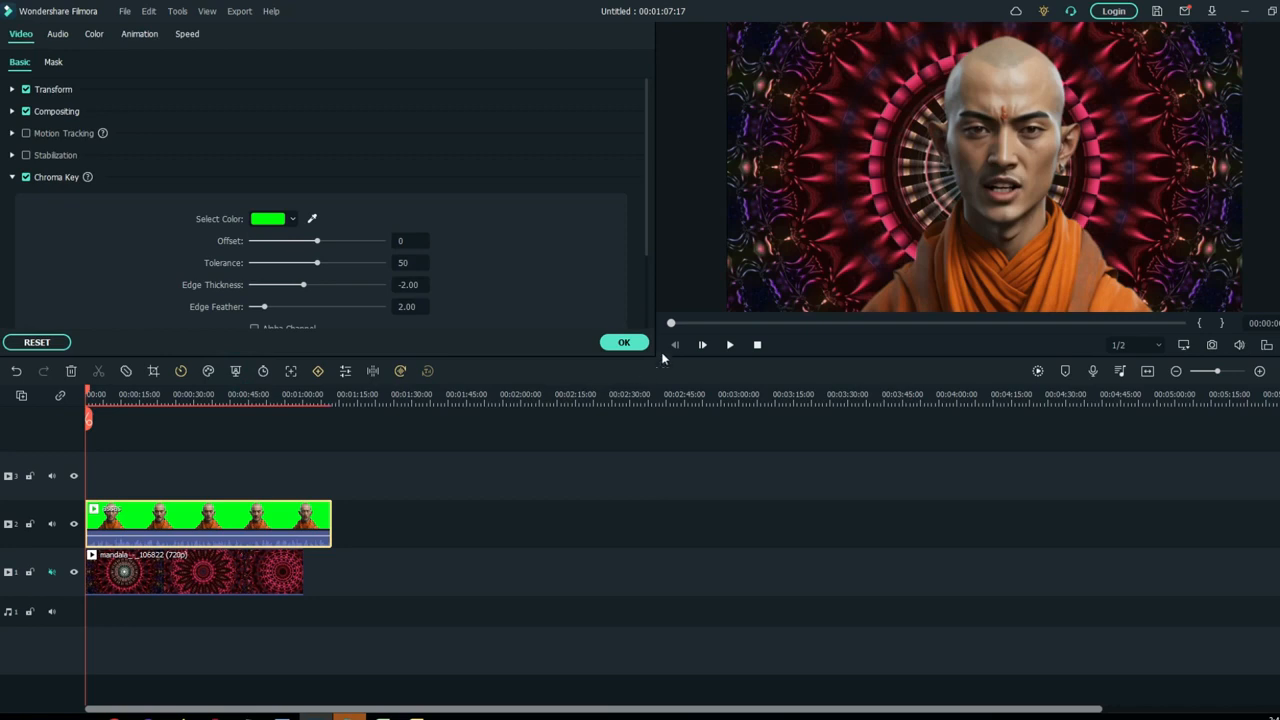
{"action": "left_click", "coordinate": [625, 343]}
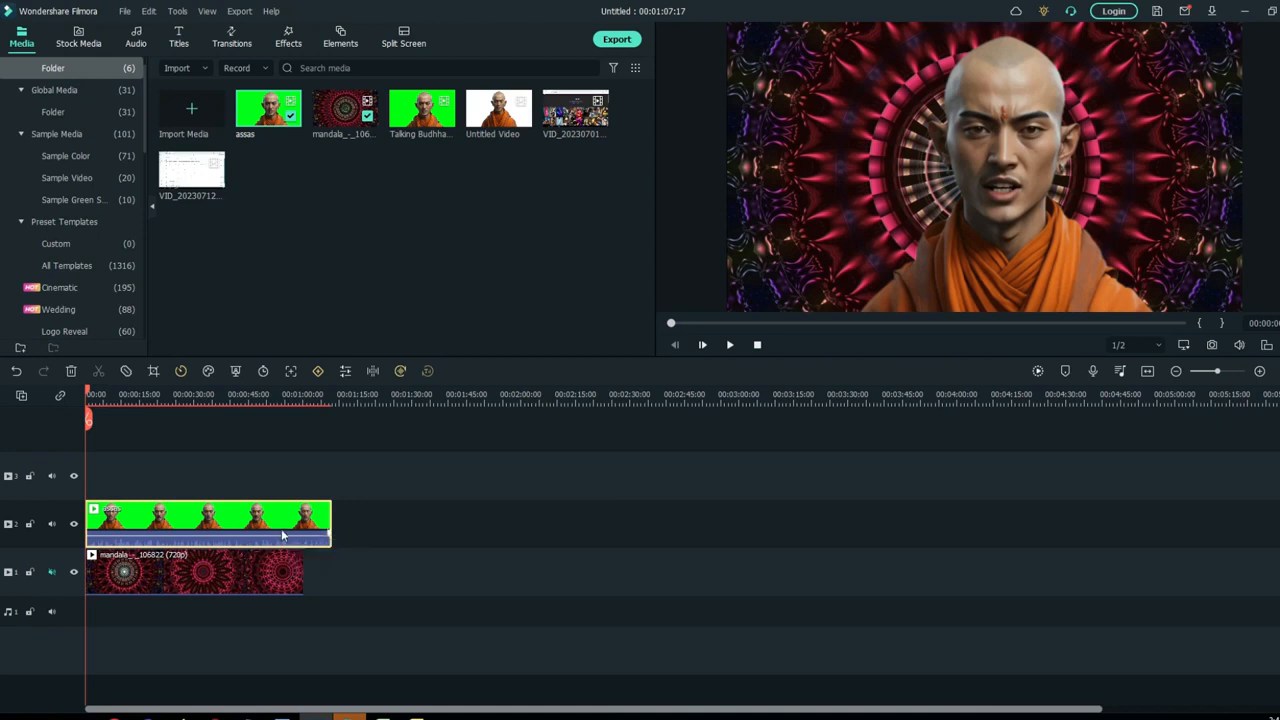
{"action": "left_click", "coordinate": [266, 576]}
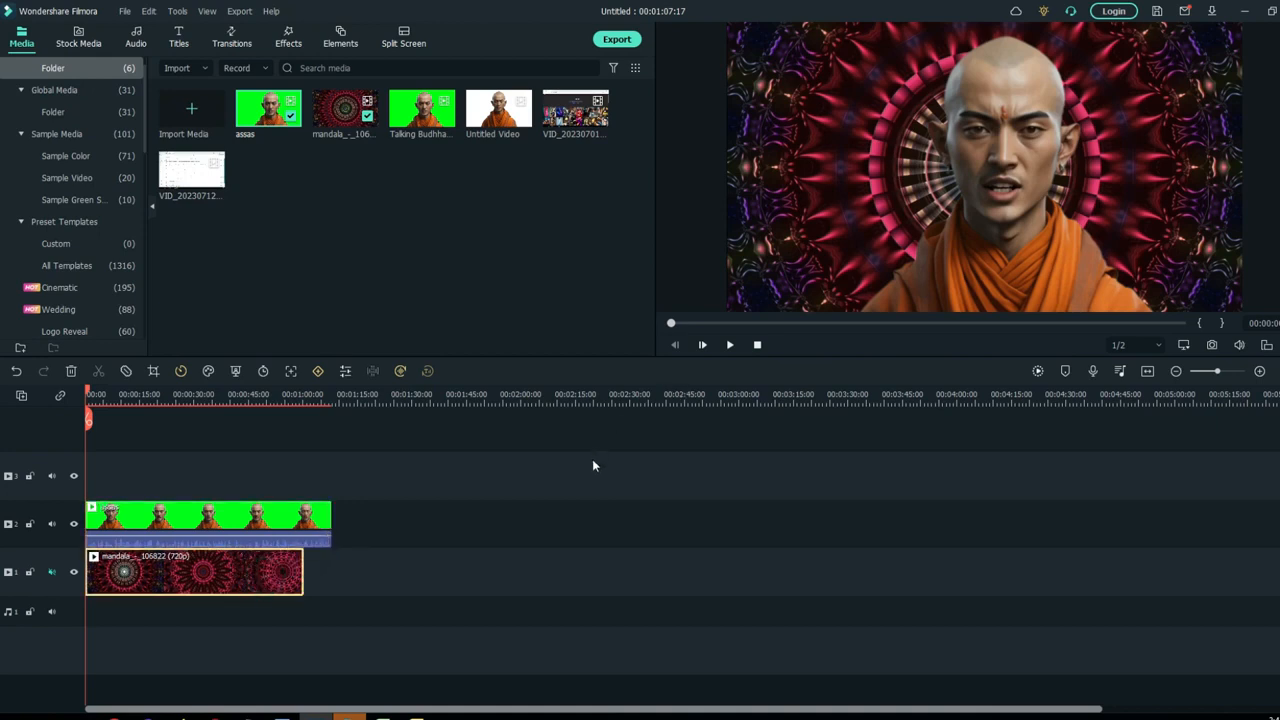
{"action": "key", "text": "space"}
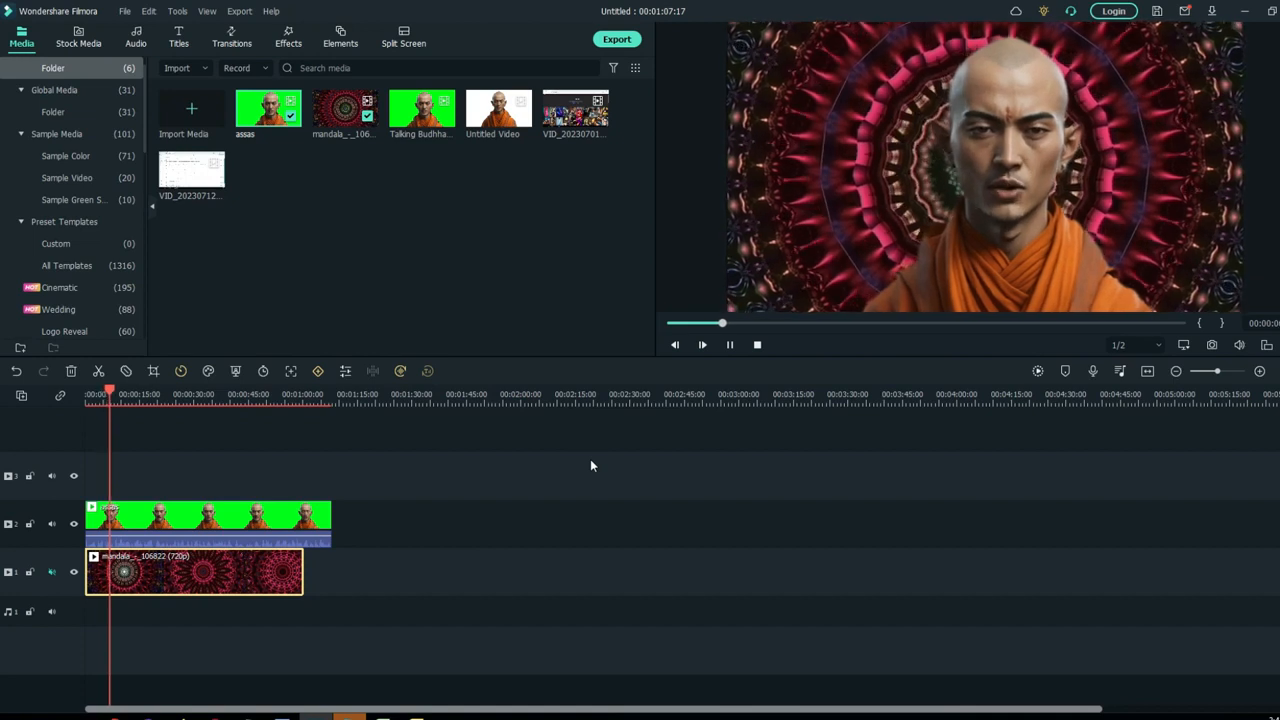
- Adjust the monk clip's tone to contrast 31 and brightness 29, and preview the result
{"action": "double_click", "coordinate": [200, 530]}
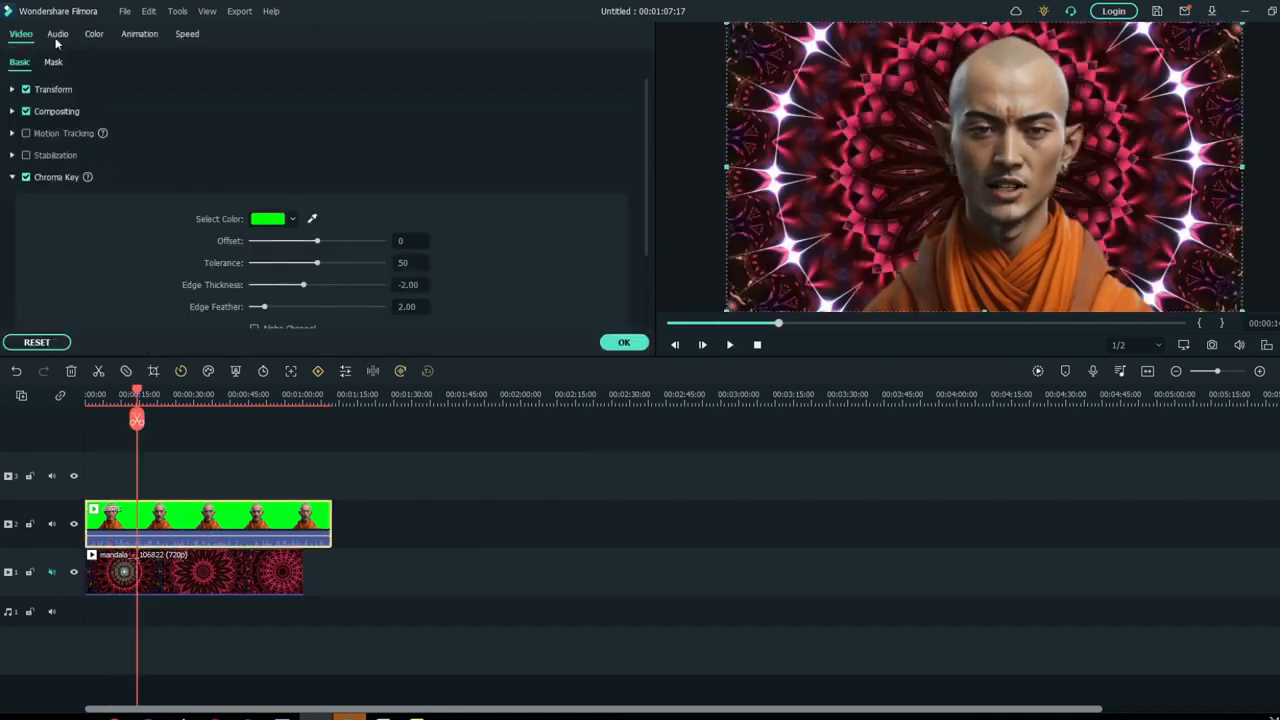
{"action": "left_click", "coordinate": [93, 35]}
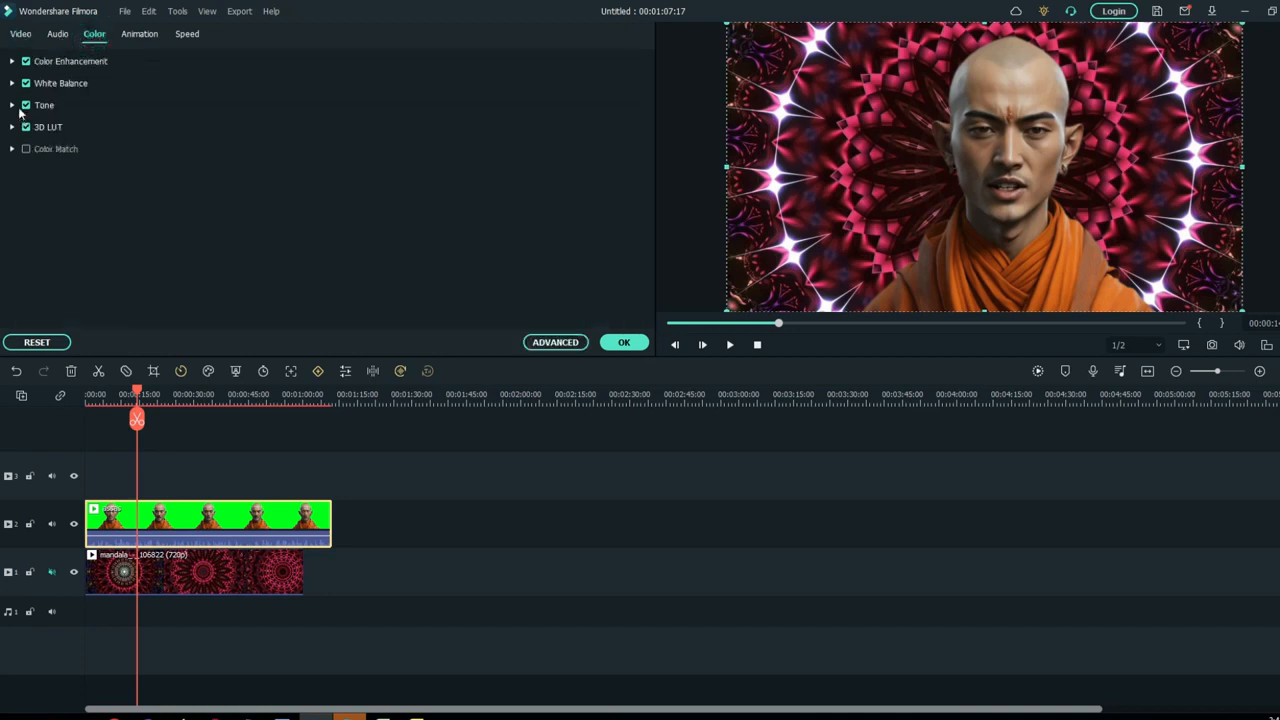
{"action": "left_click", "coordinate": [13, 105]}
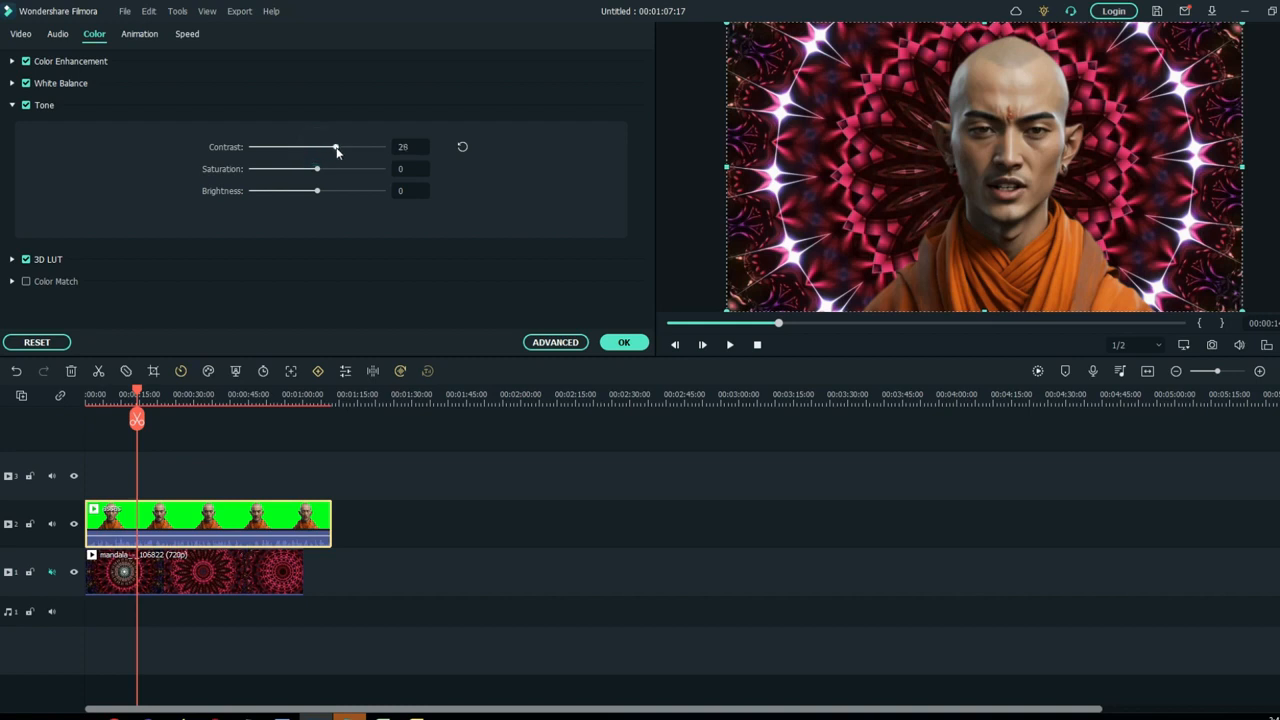
{"action": "left_click_drag", "start_coordinate": [318, 191], "coordinate": [333, 199]}
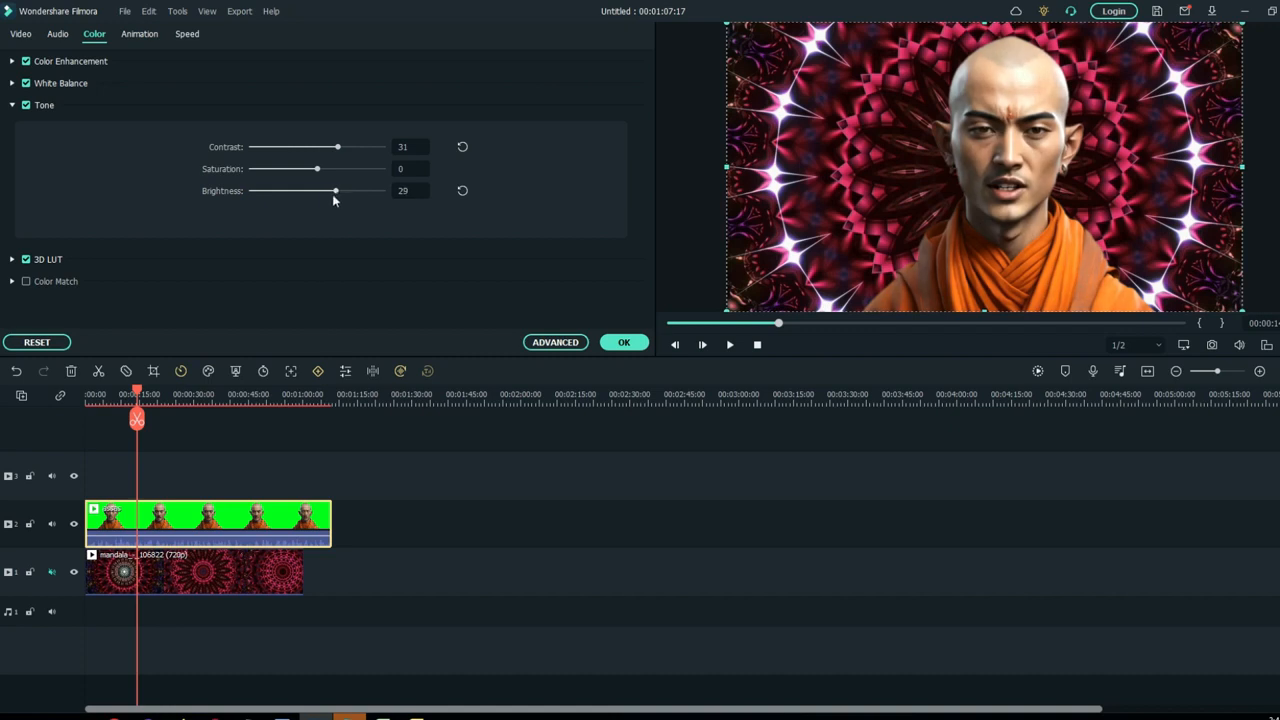
{"action": "left_click", "coordinate": [625, 343]}
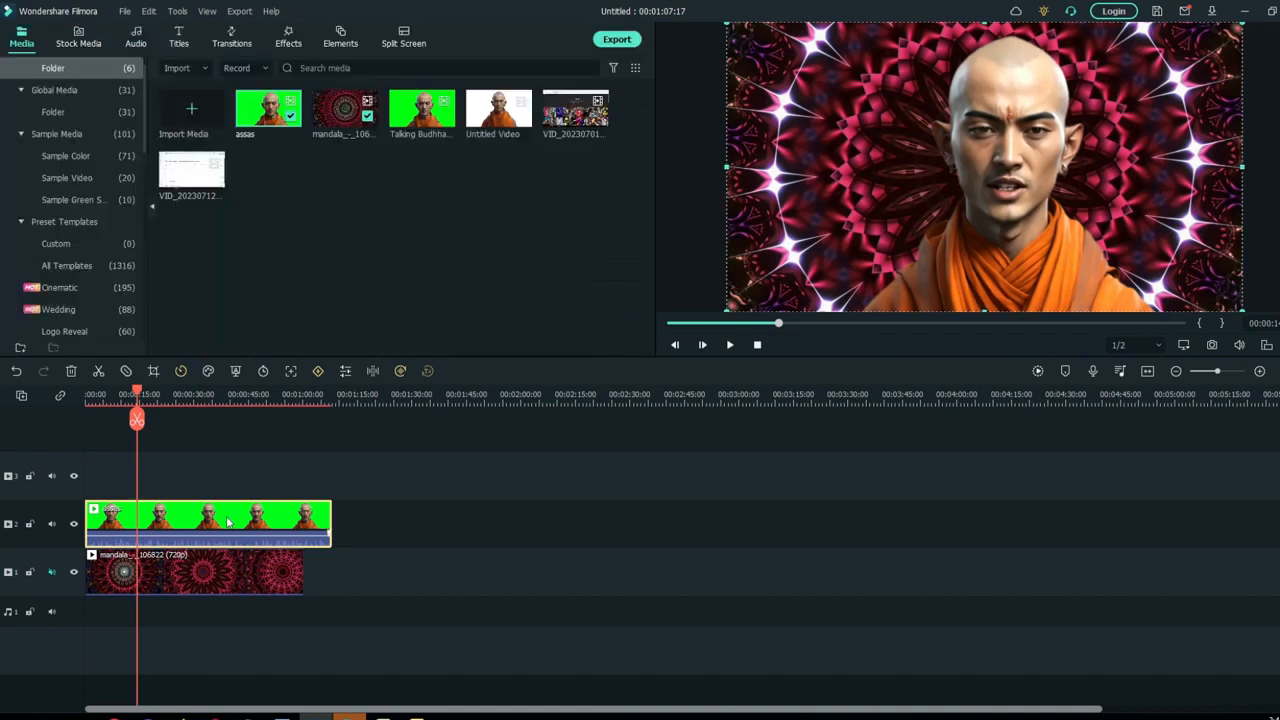
{"action": "key", "text": "space"}
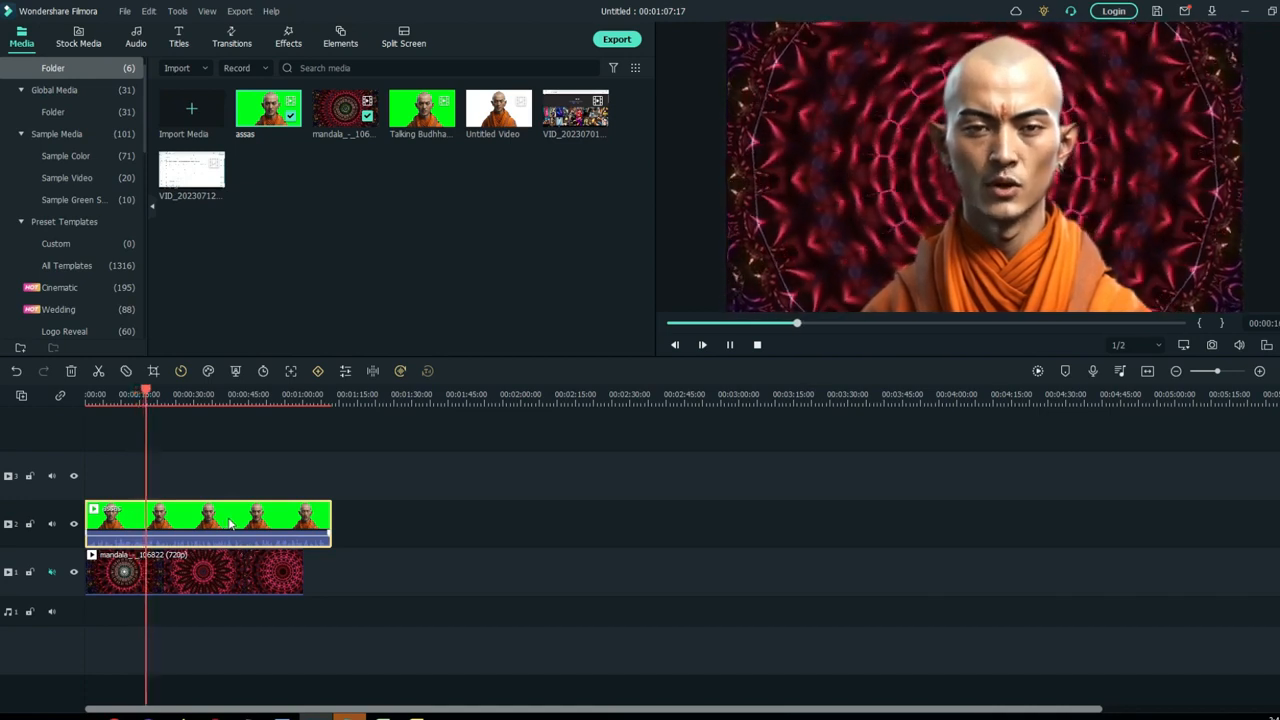
{"action": "key", "text": "space"}
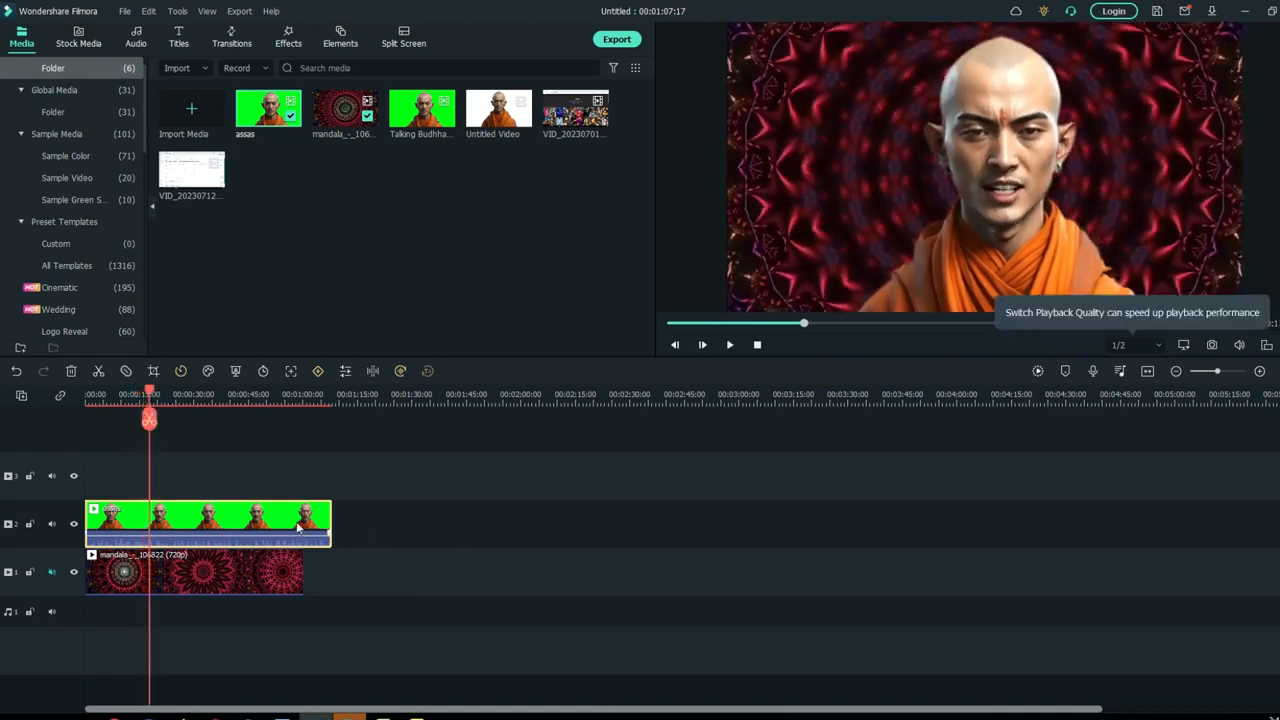
- Shift the monk slightly left in the frame and play the video with its new placement
{"action": "left_click", "coordinate": [984, 208]}
{"action": "left_click_drag", "start_coordinate": [986, 210], "coordinate": [986, 210]}
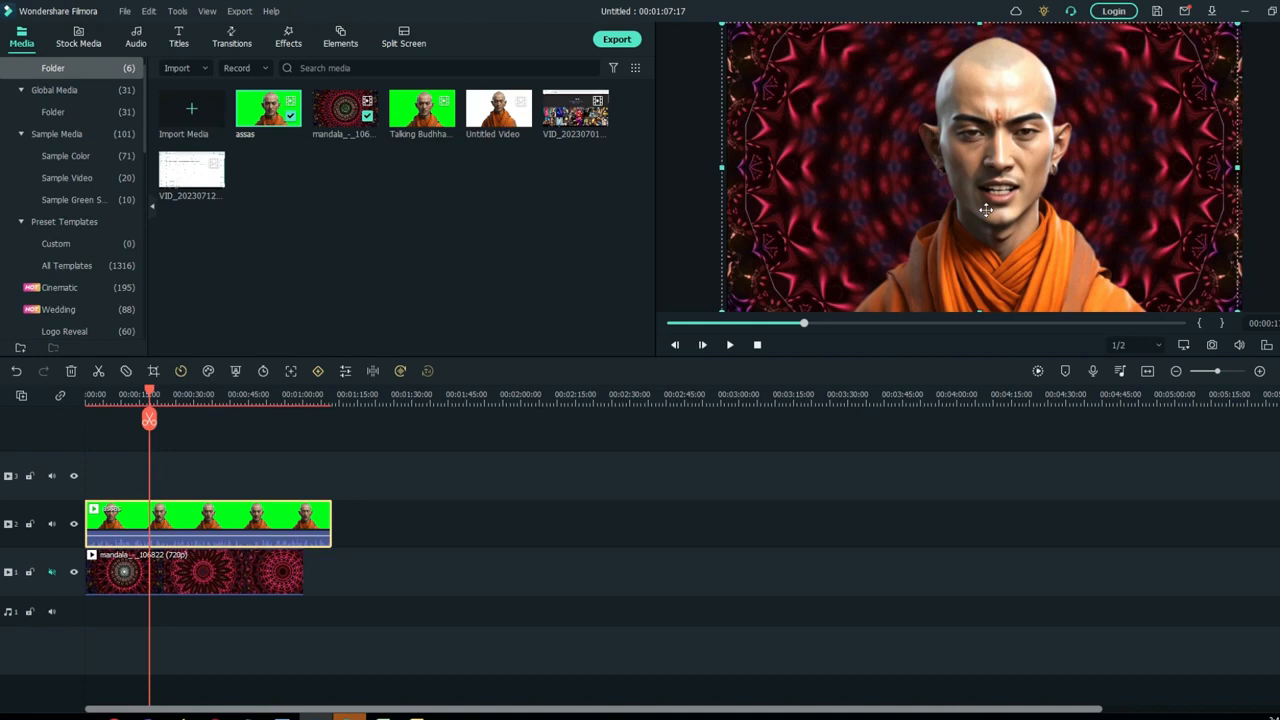
{"action": "left_click", "coordinate": [476, 521]}
{"action": "key", "text": "space"}
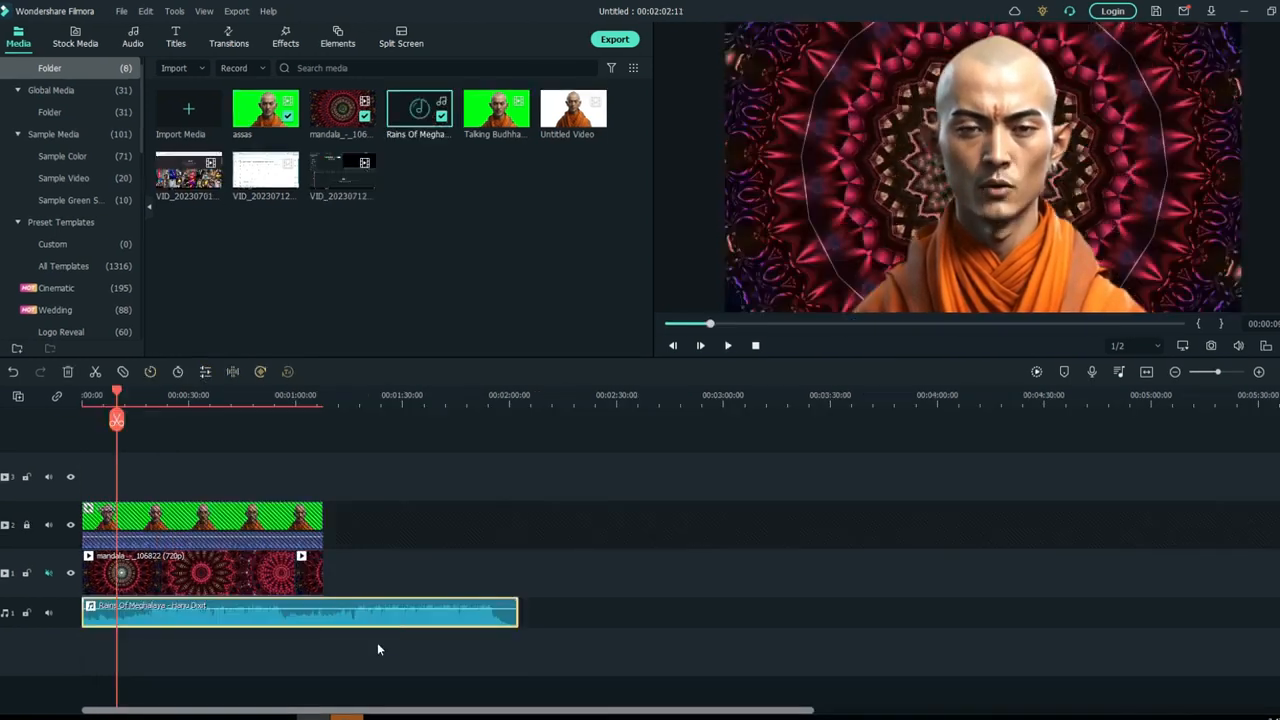
- Delete the Rains Of Meghalaya music clip and place it again at the start of the audio track
{"action": "left_click", "coordinate": [444, 647]}
{"action": "left_click", "coordinate": [436, 609]}
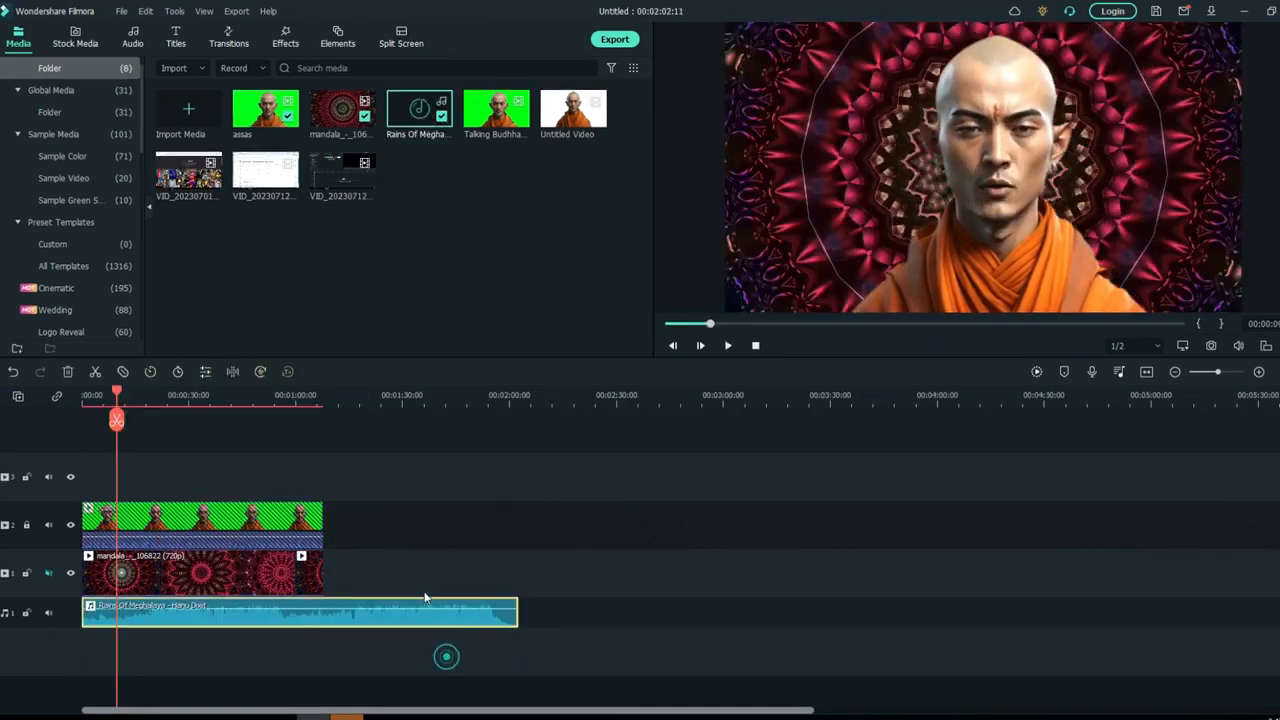
{"action": "key", "text": "Delete"}
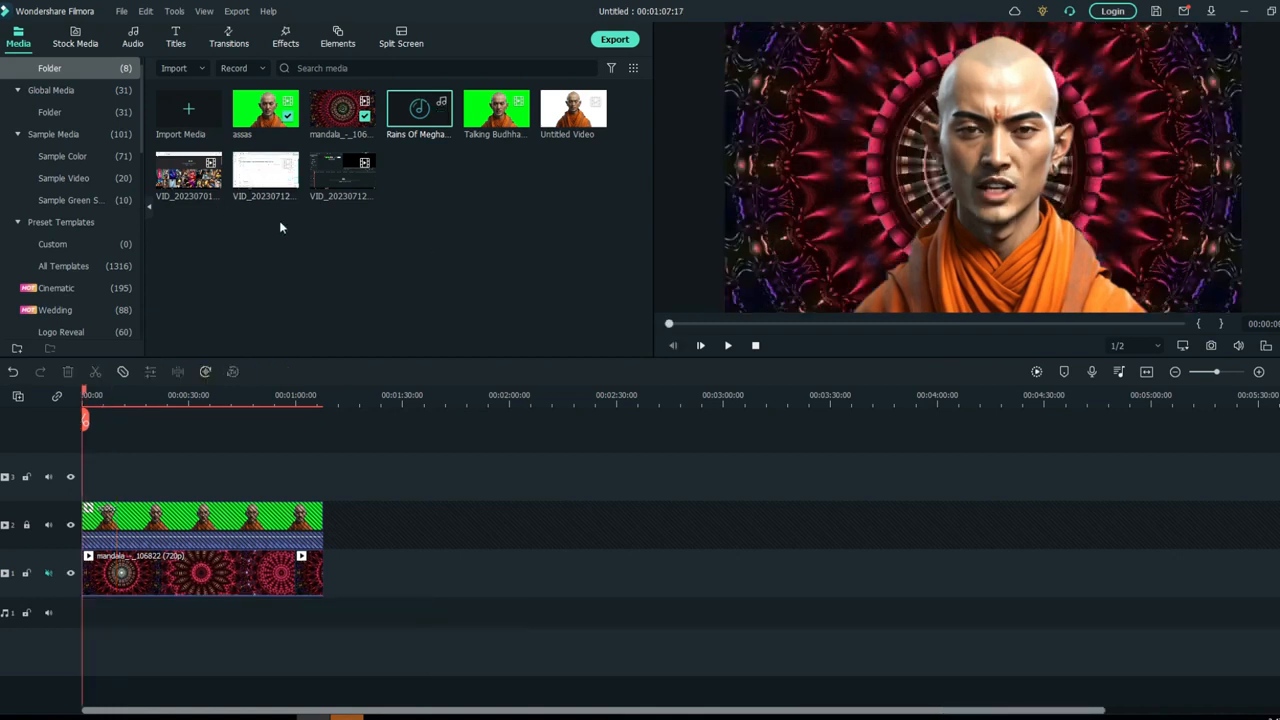
{"action": "left_click_drag", "start_coordinate": [440, 116], "coordinate": [50, 574]}
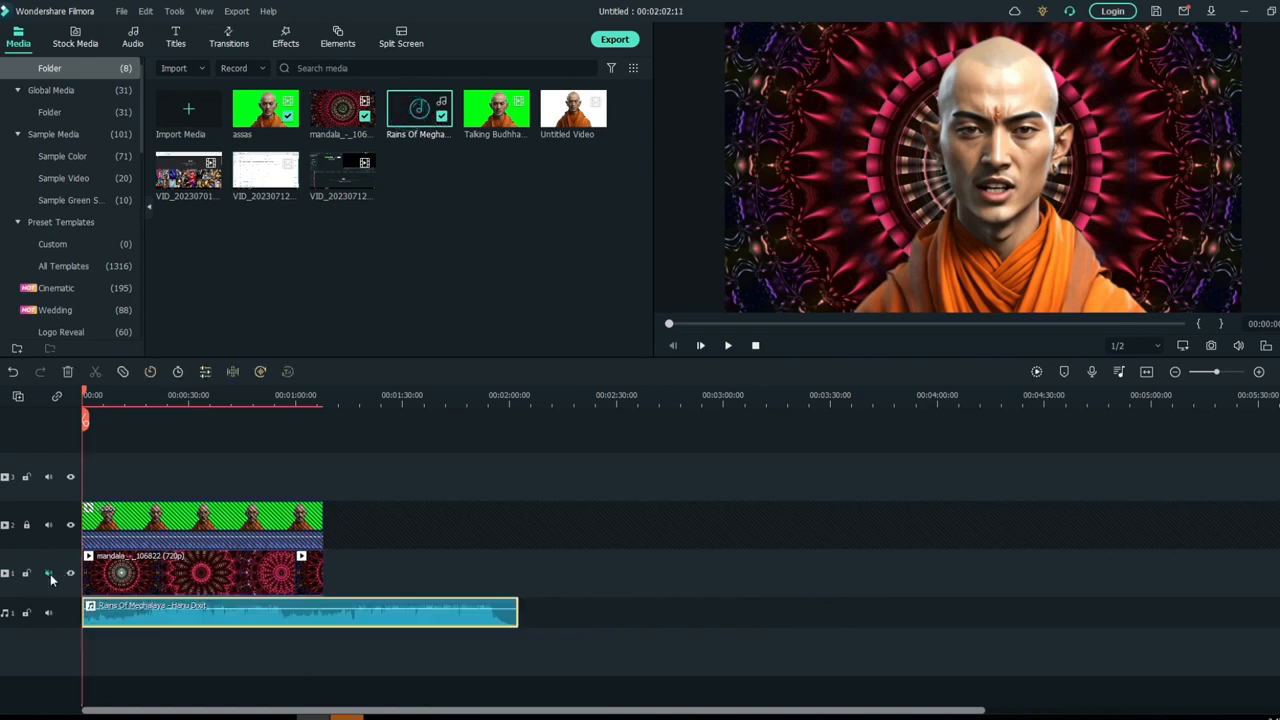
- Set the music clip's equalizer to Rock'n'Roll and play the mix
{"action": "right_click", "coordinate": [415, 610]}
{"action": "left_click", "coordinate": [358, 625]}
{"action": "double_click", "coordinate": [356, 621]}
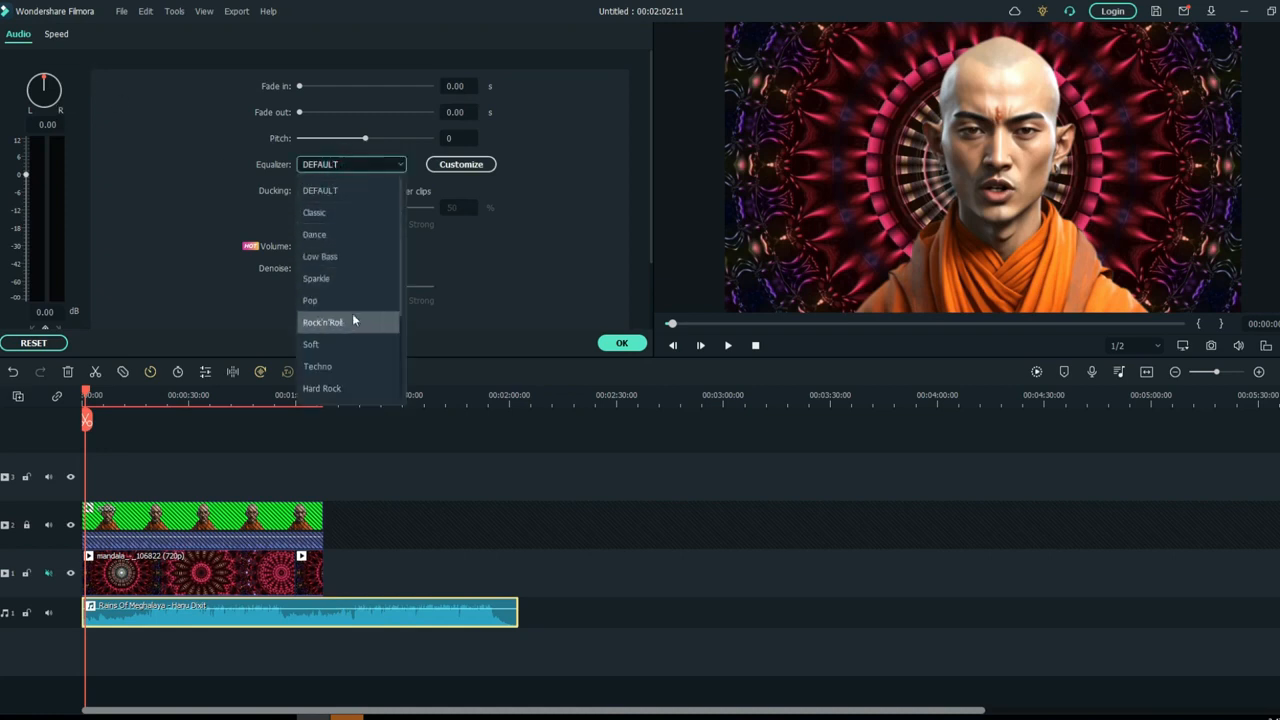
{"action": "left_click", "coordinate": [352, 314]}
{"action": "key", "text": "space"}
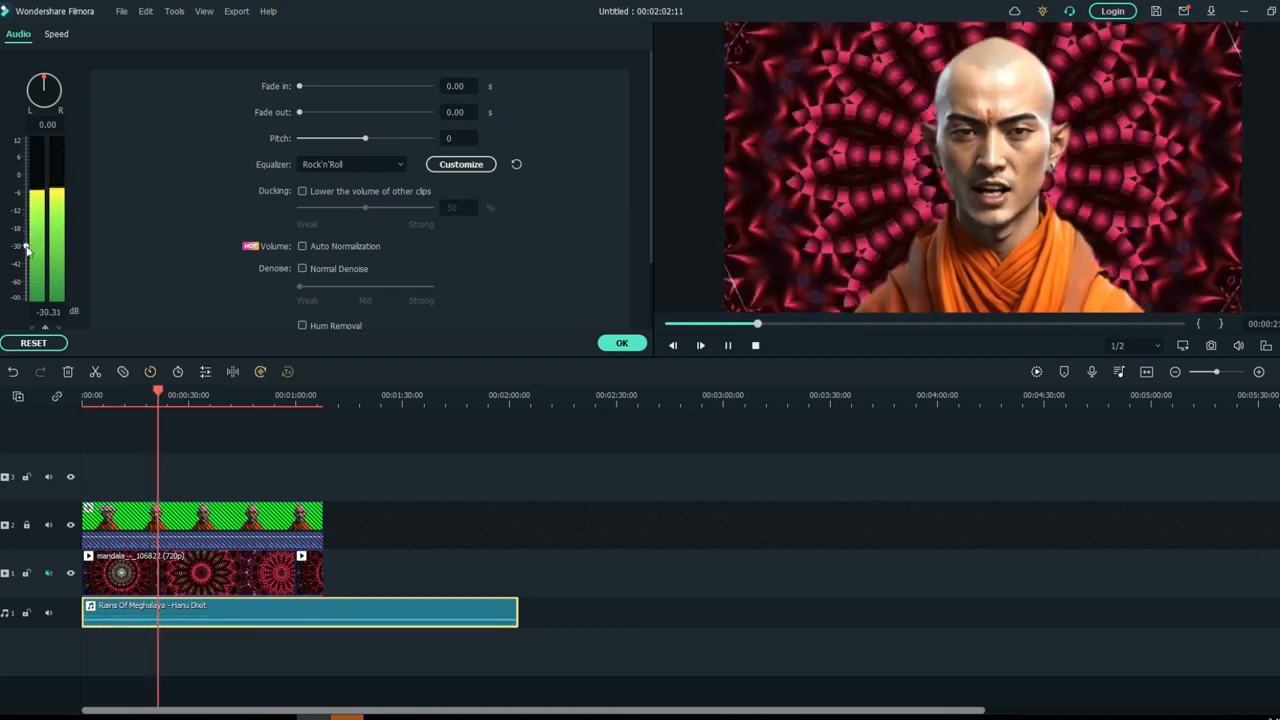
- Set the music clip's volume to -7.24 dB while listening to the mix
{"action": "left_click_drag", "start_coordinate": [27, 250], "coordinate": [23, 226]}
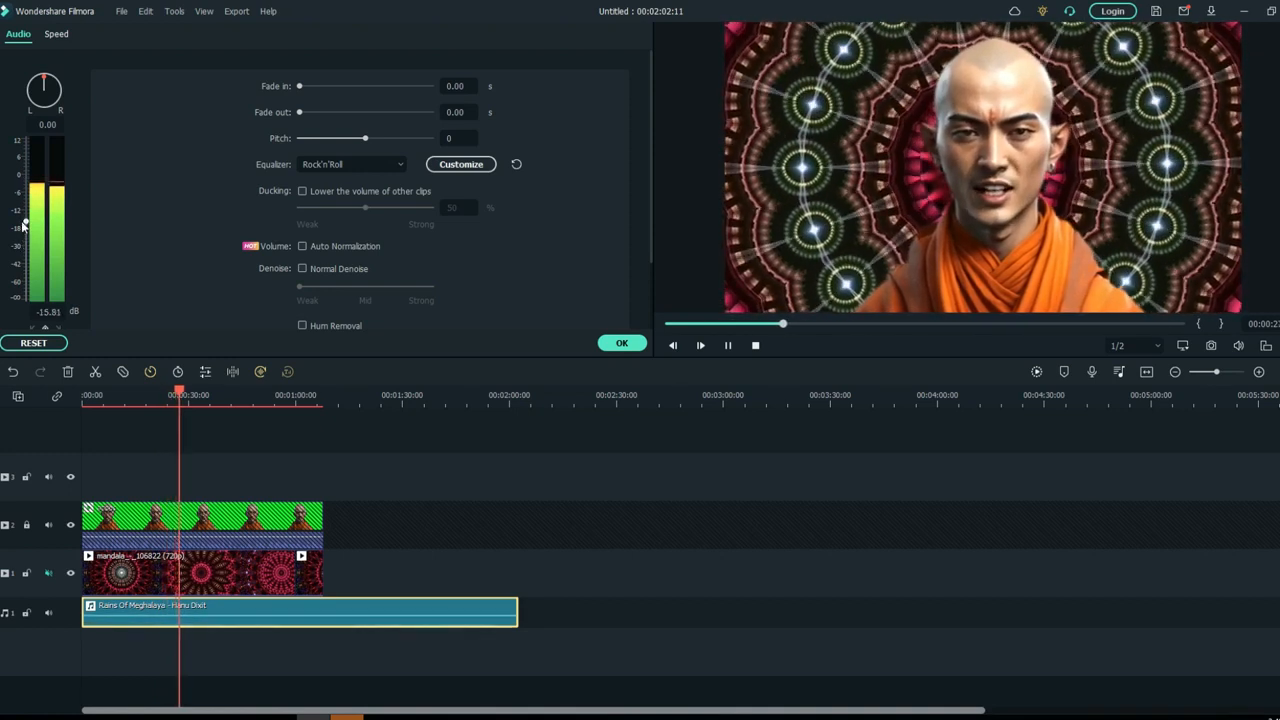
{"action": "key", "text": "space"}
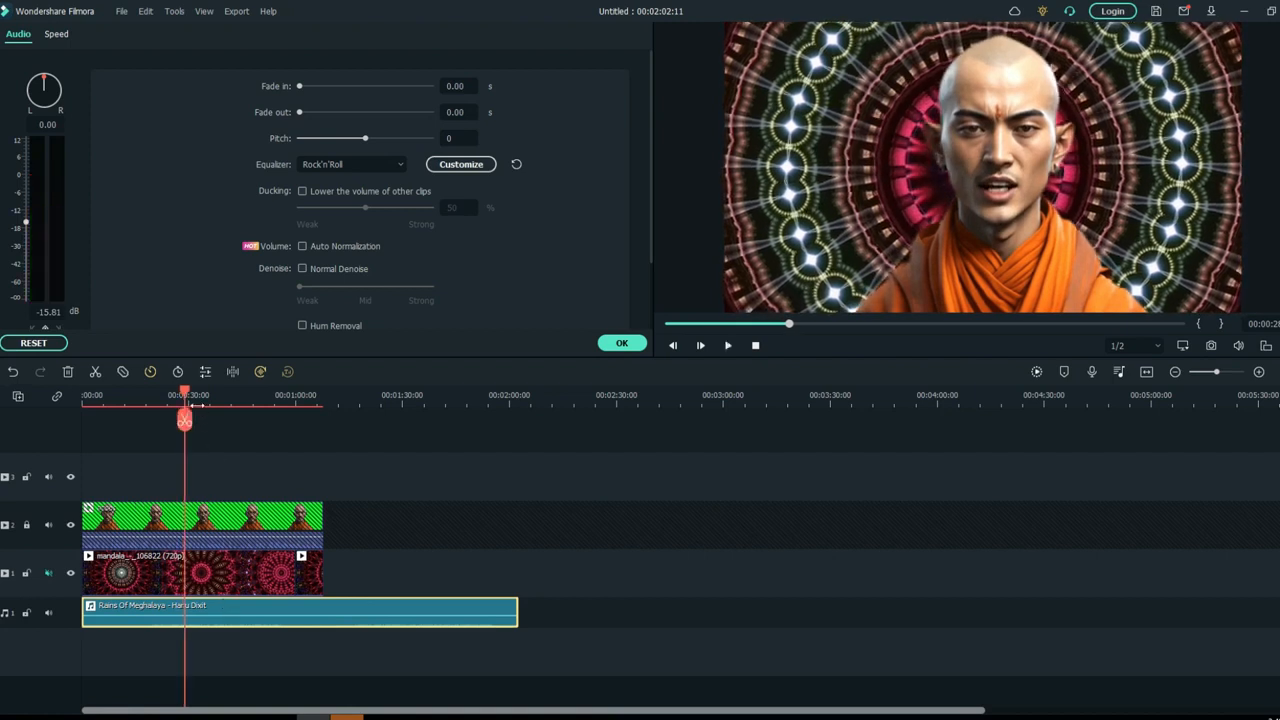
{"action": "left_click_drag", "start_coordinate": [187, 400], "coordinate": [114, 400]}
{"action": "key", "text": "space"}
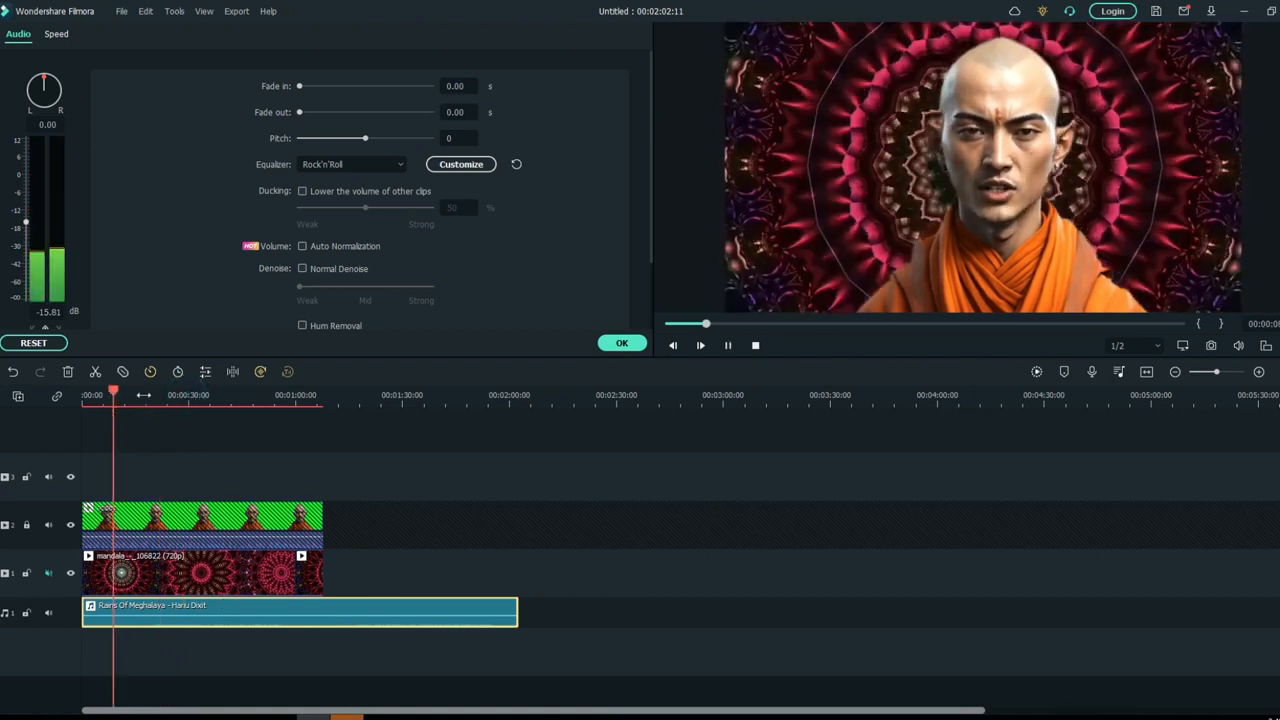
{"action": "left_click_drag", "start_coordinate": [25, 221], "coordinate": [28, 200]}
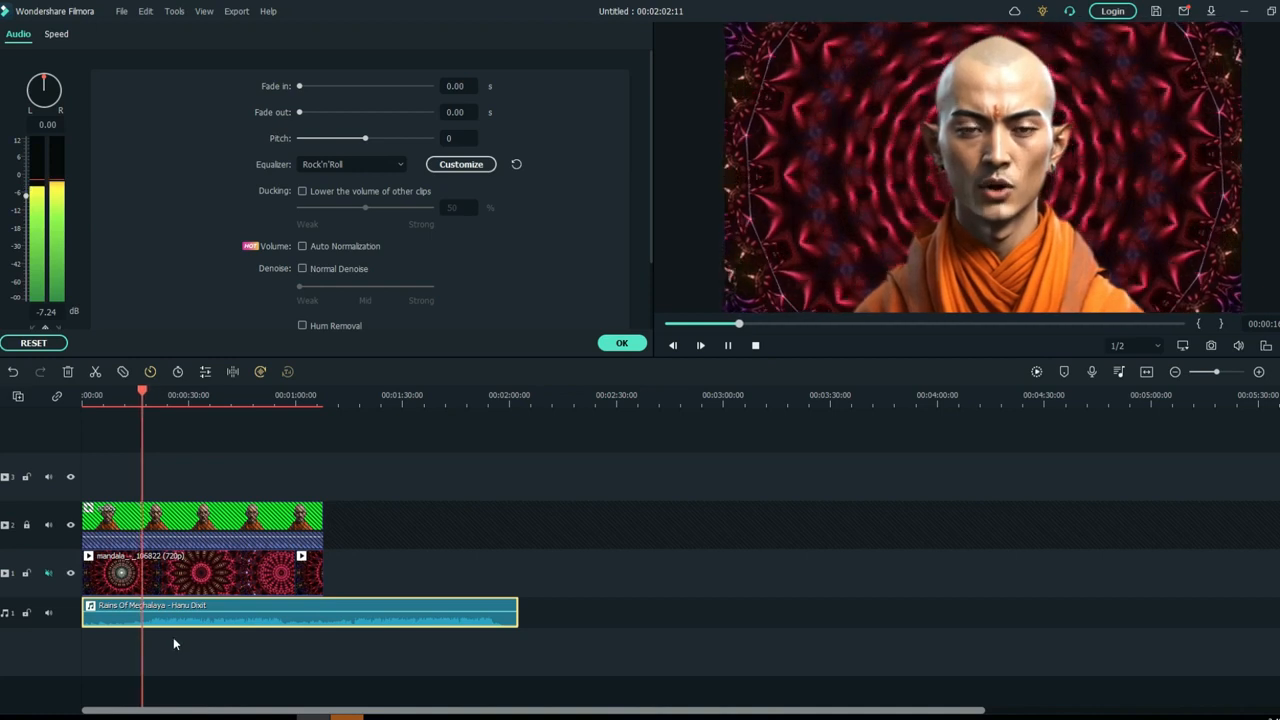
{"action": "key", "text": "space"}
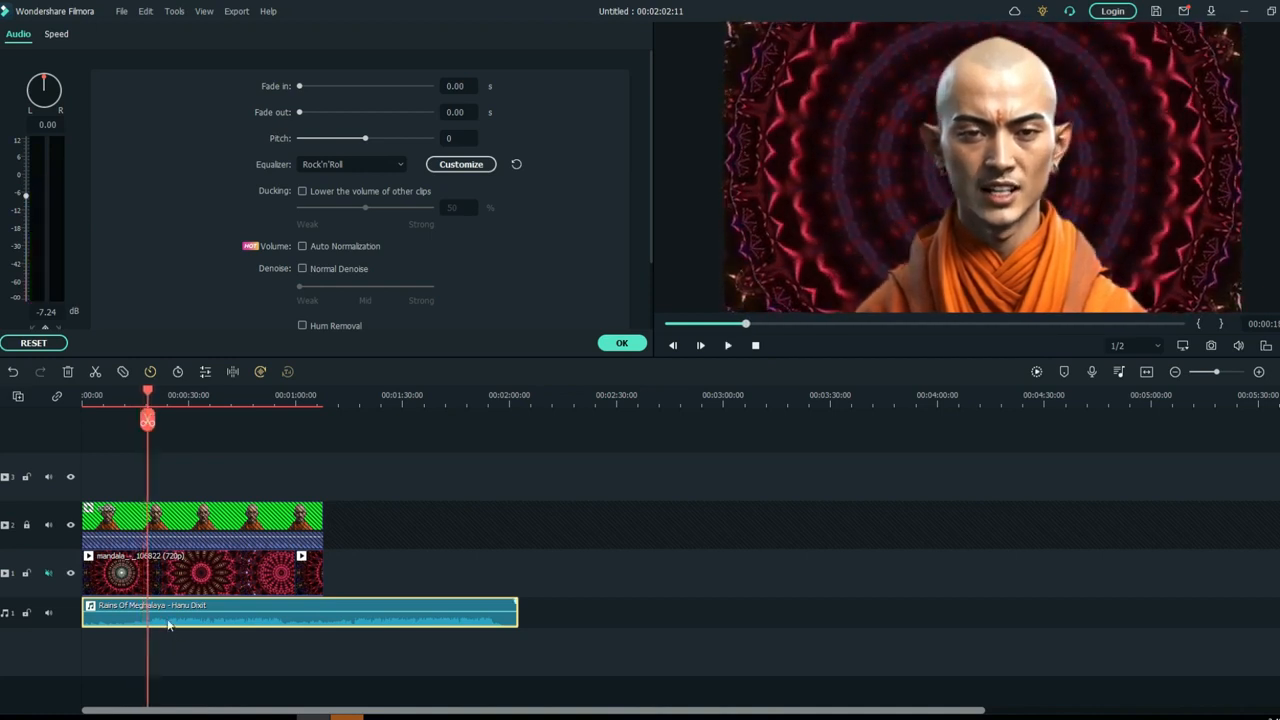
- Split the music clip at about 18 seconds and delete the part after the split
{"action": "left_click", "coordinate": [146, 420]}
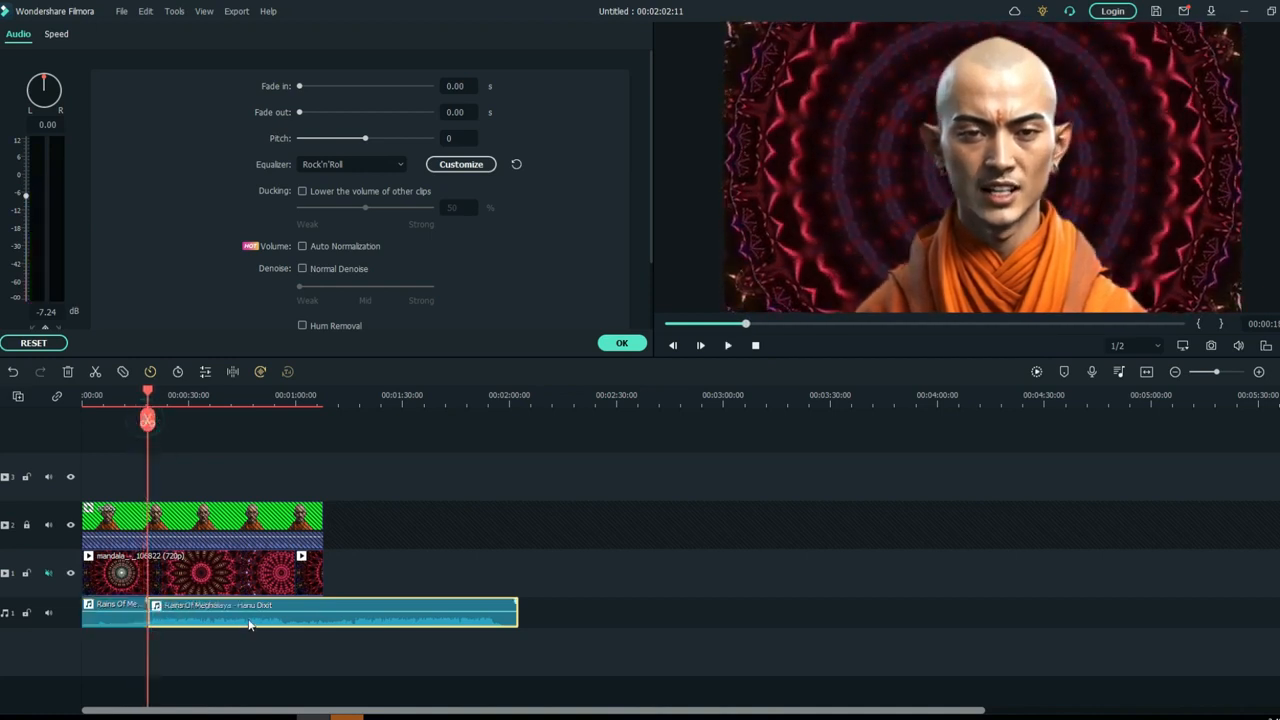
{"action": "key", "text": "End"}
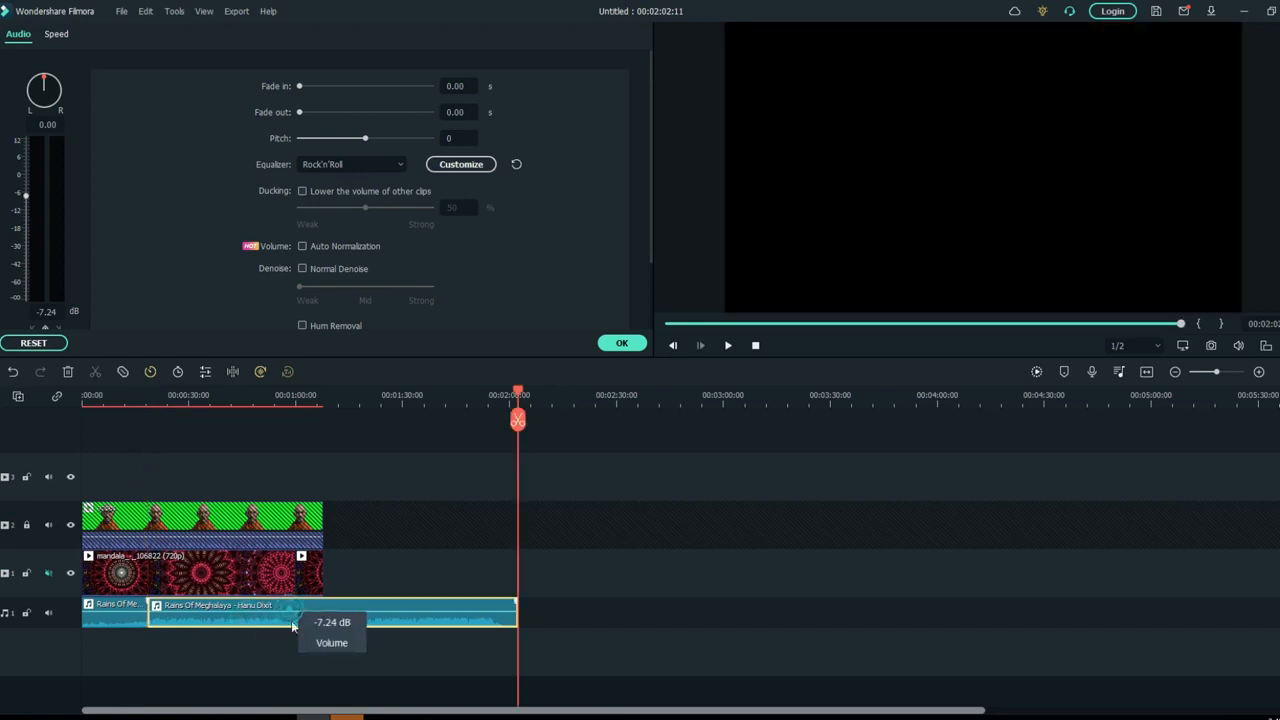
{"action": "key", "text": "Delete"}
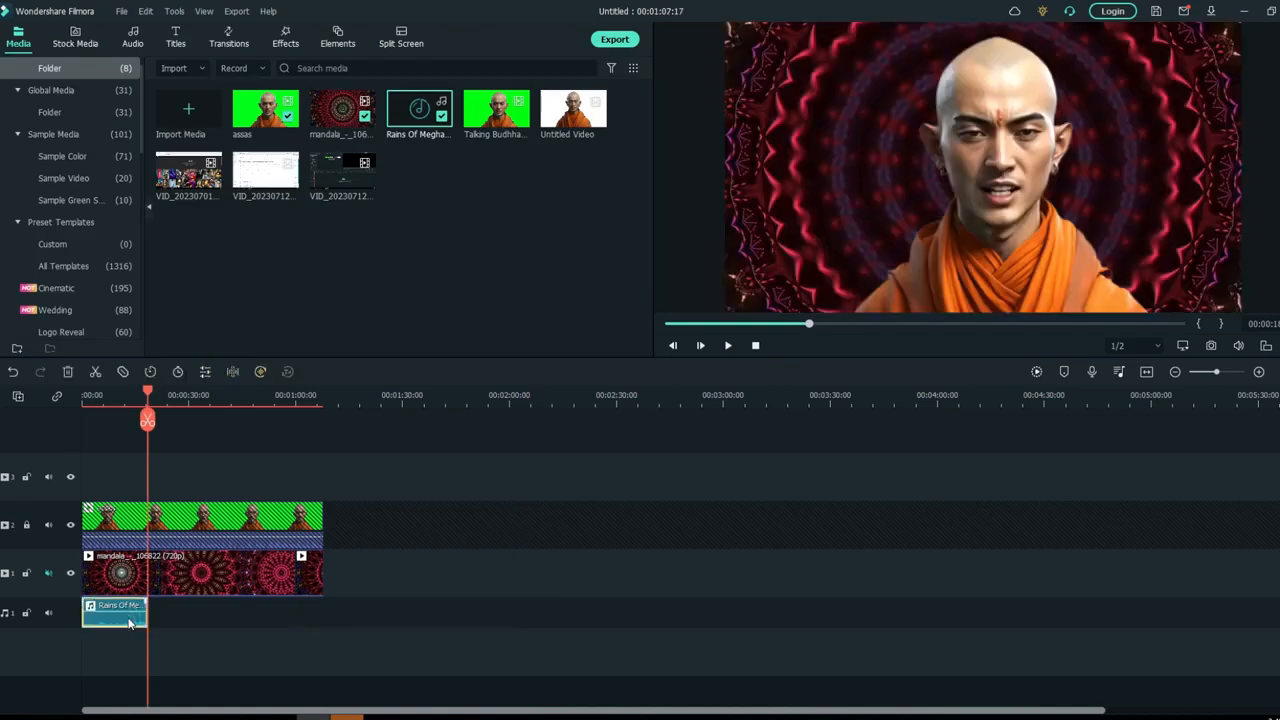
- Paste three copies of the short music segment end to end and trim the last one to the video's end
{"action": "right_click", "coordinate": [128, 622]}
{"action": "left_click", "coordinate": [198, 183]}
{"action": "right_click", "coordinate": [153, 605]}
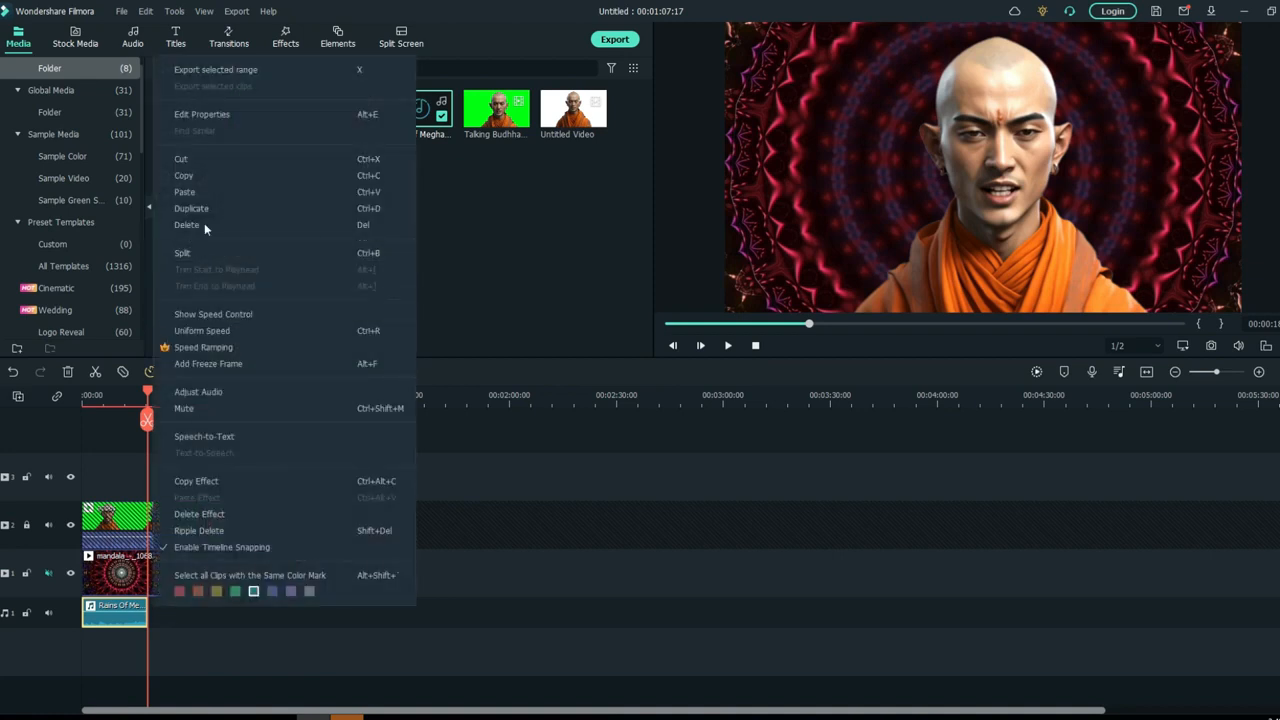
{"action": "left_click", "coordinate": [214, 191]}
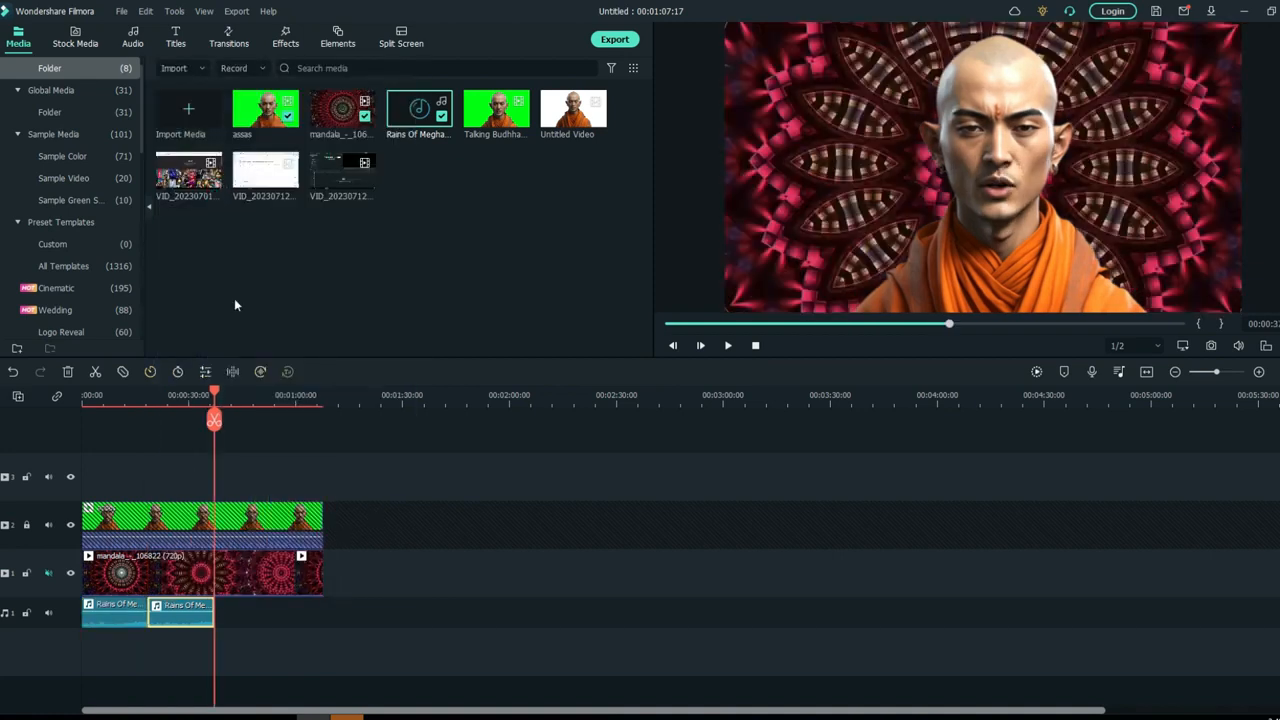
{"action": "key", "text": "ctrl+v"}
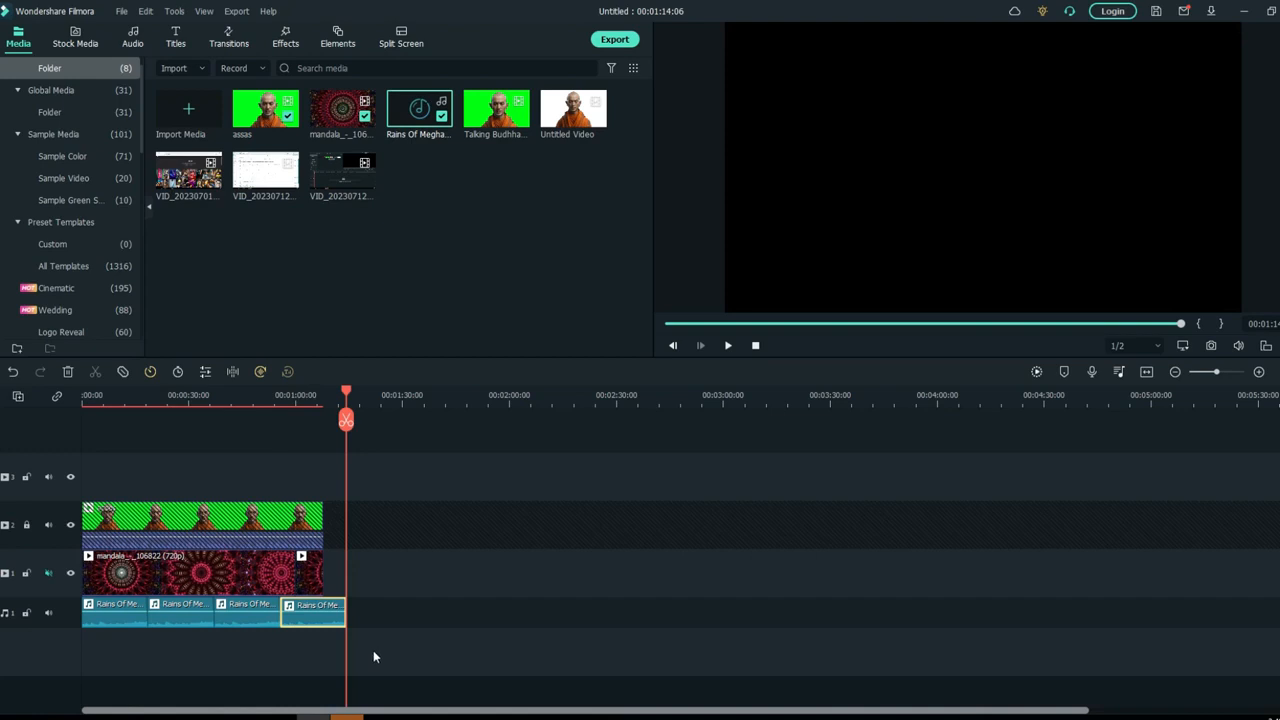
{"action": "left_click_drag", "start_coordinate": [347, 617], "coordinate": [322, 617]}
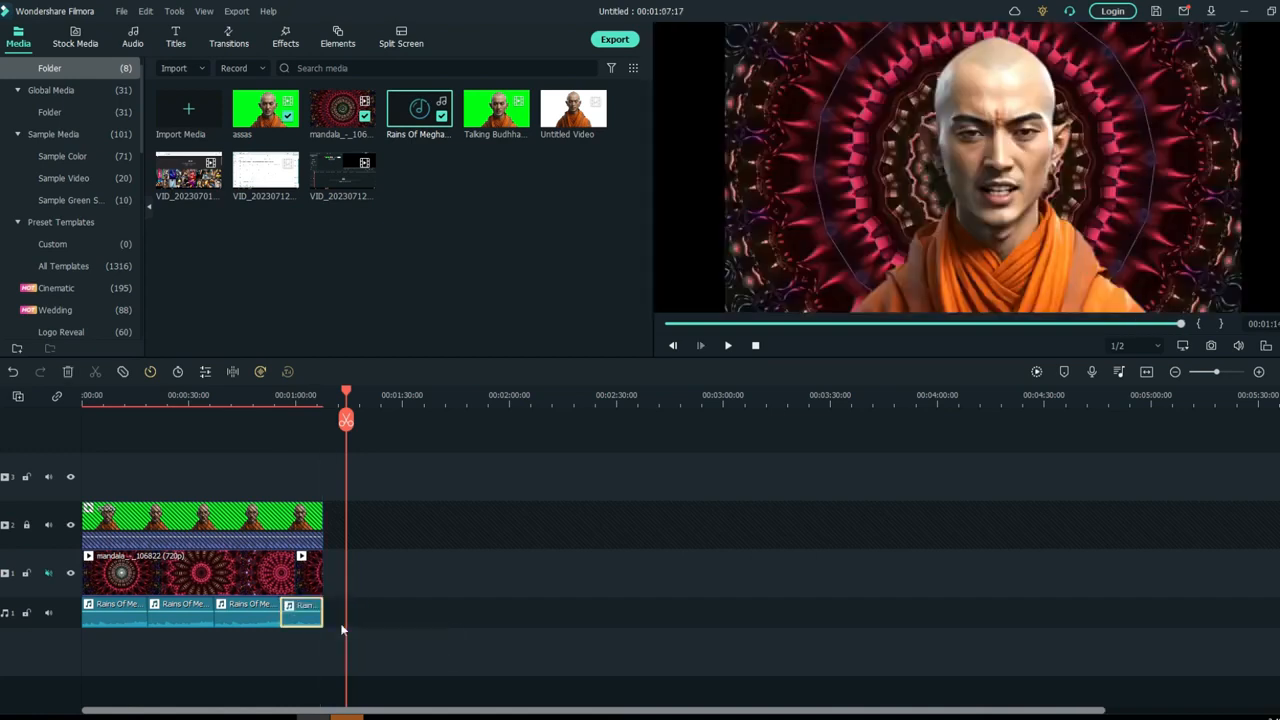
{"action": "key", "text": "space"}
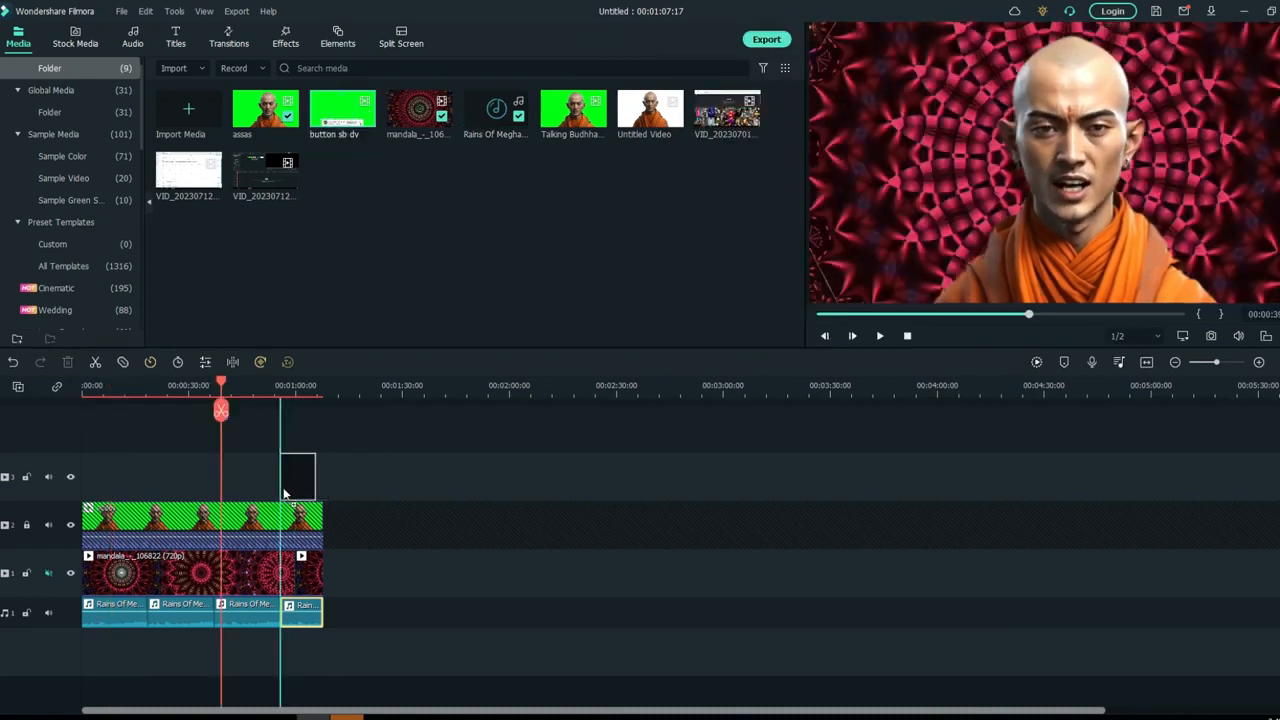
- Trim the start of the button sb dv overlay on the third track and remove its green background with Chroma Key
{"action": "left_click_drag", "start_coordinate": [284, 493], "coordinate": [289, 490]}
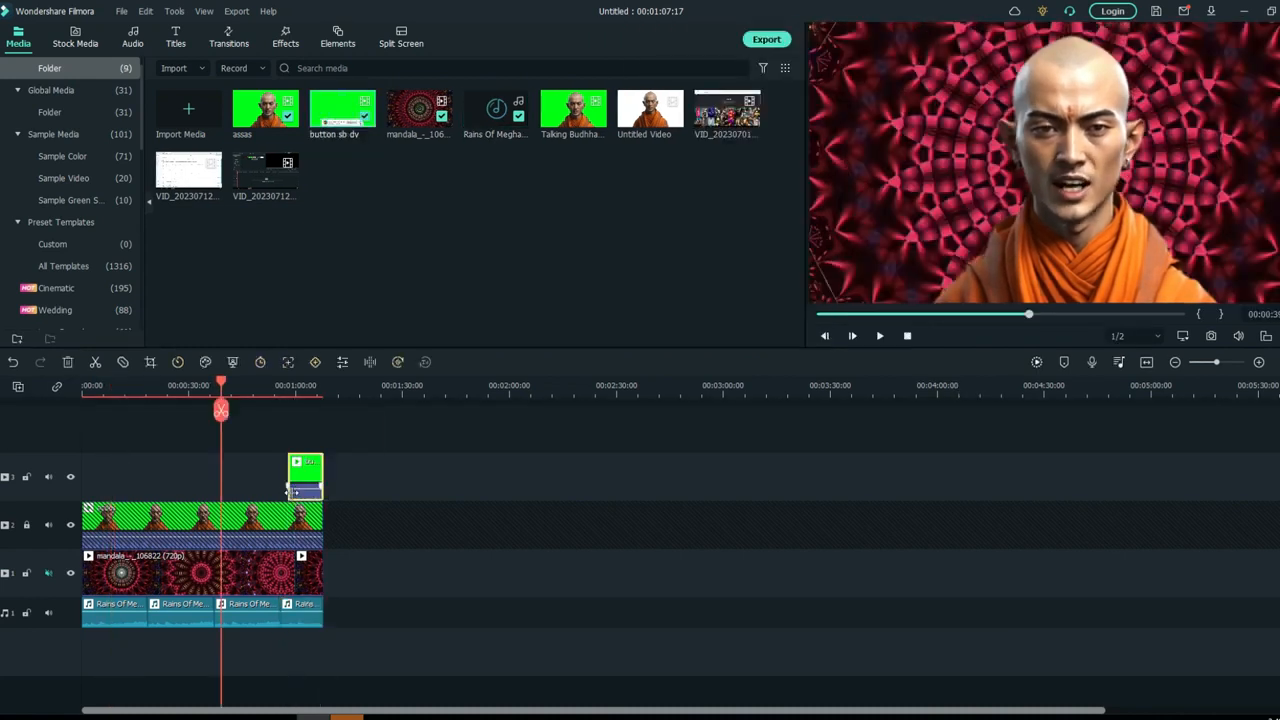
{"action": "left_click_drag", "start_coordinate": [221, 388], "coordinate": [295, 386]}
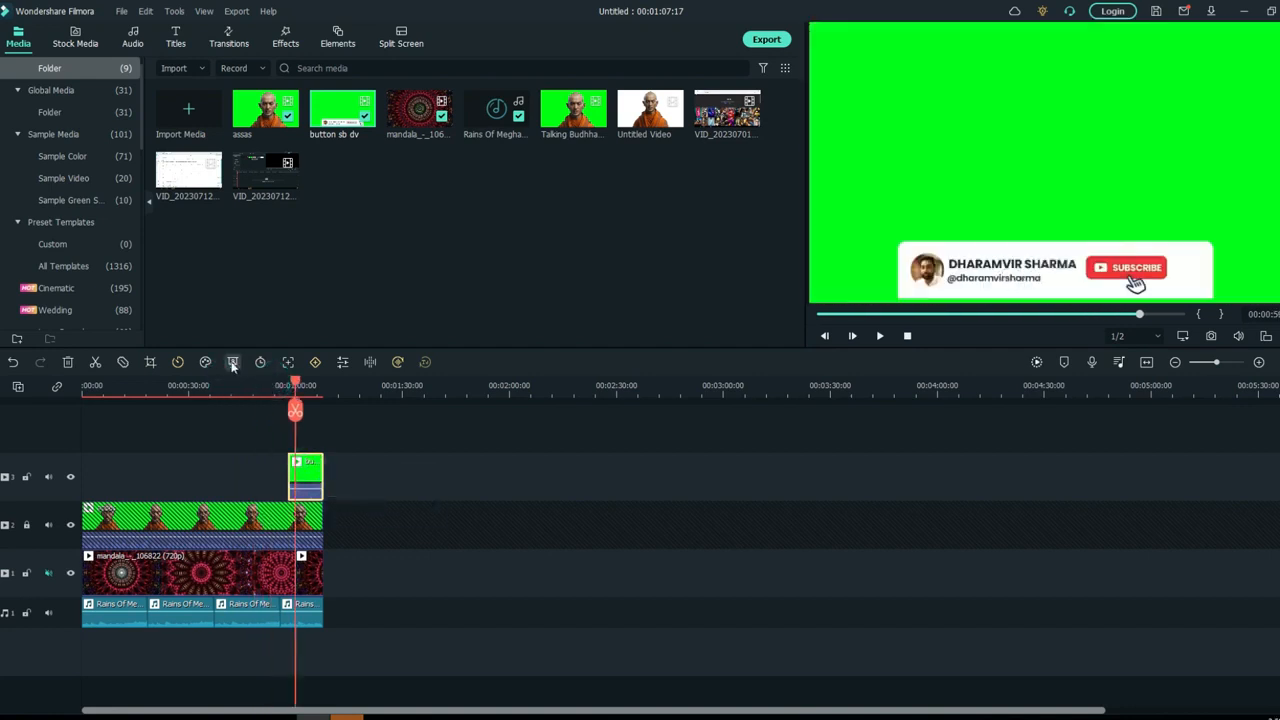
{"action": "left_click", "coordinate": [233, 363]}
{"action": "left_click", "coordinate": [773, 334]}
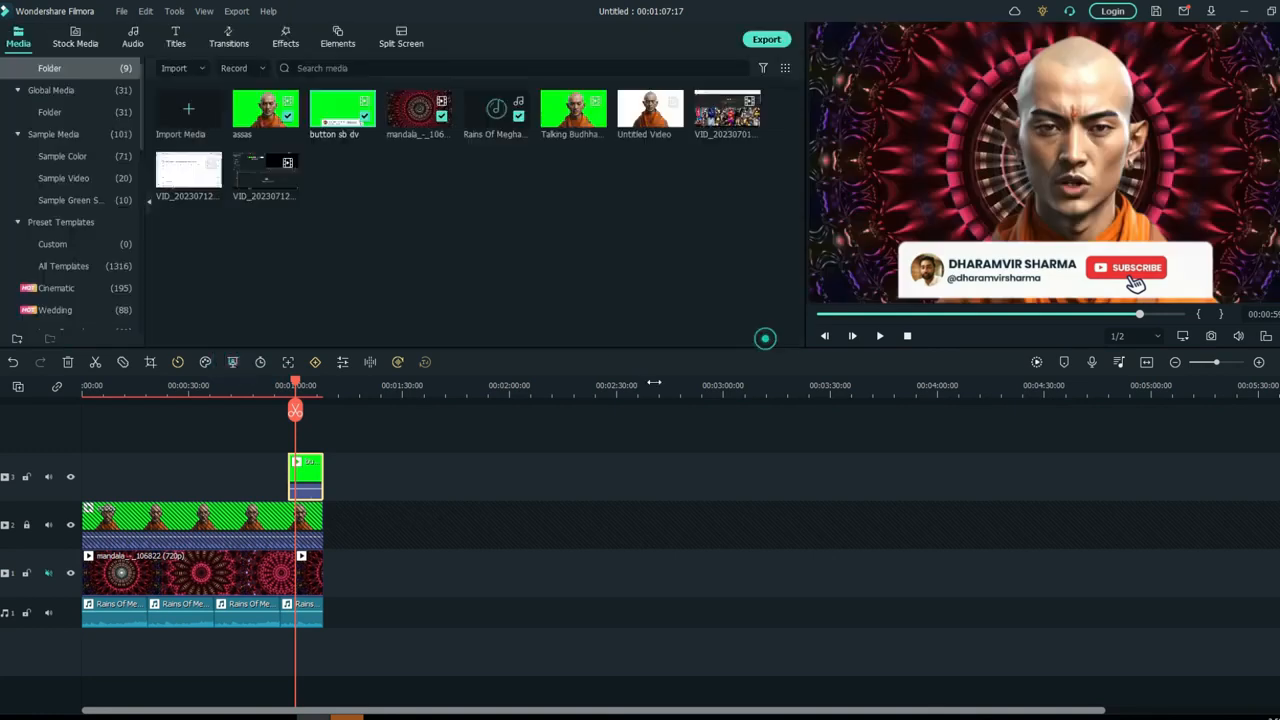
{"action": "left_click", "coordinate": [520, 474]}
{"action": "left_click_drag", "start_coordinate": [296, 386], "coordinate": [287, 386]}
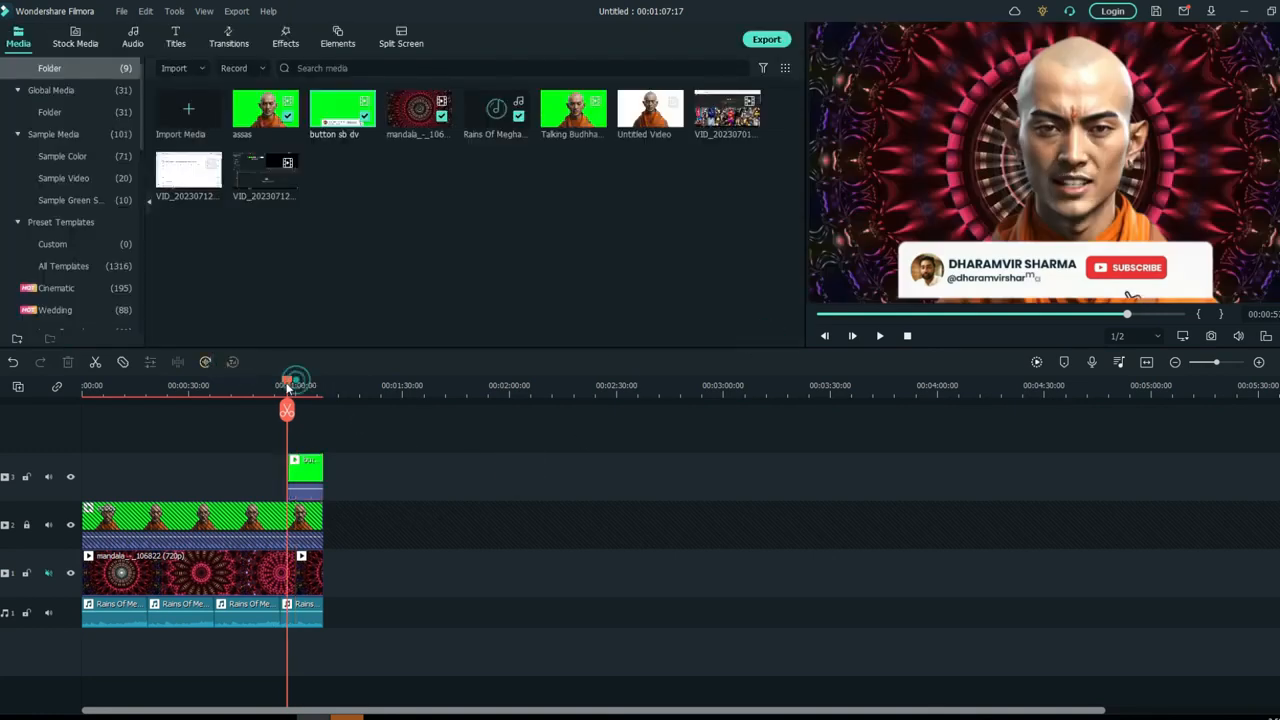
{"action": "key", "text": "space"}
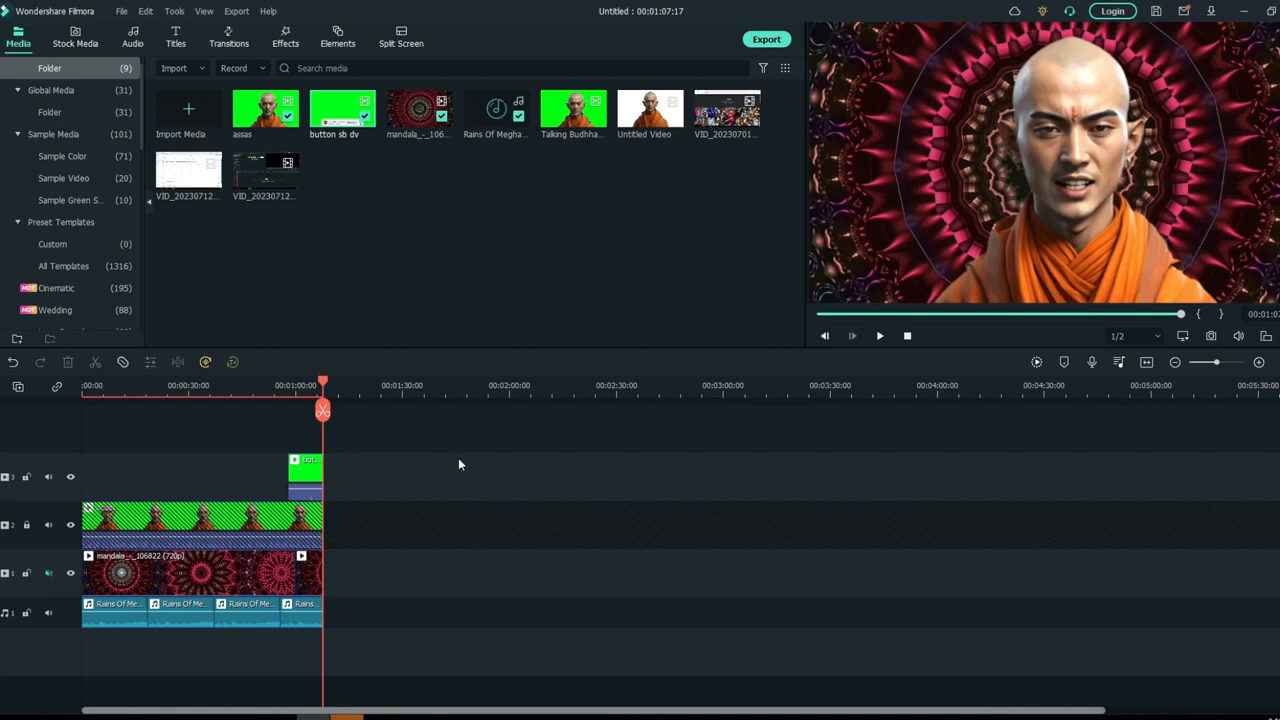
- Export the video to D:/ as an MP4 named Final Edit with the DEFAULT preset
{"action": "left_click", "coordinate": [765, 41]}
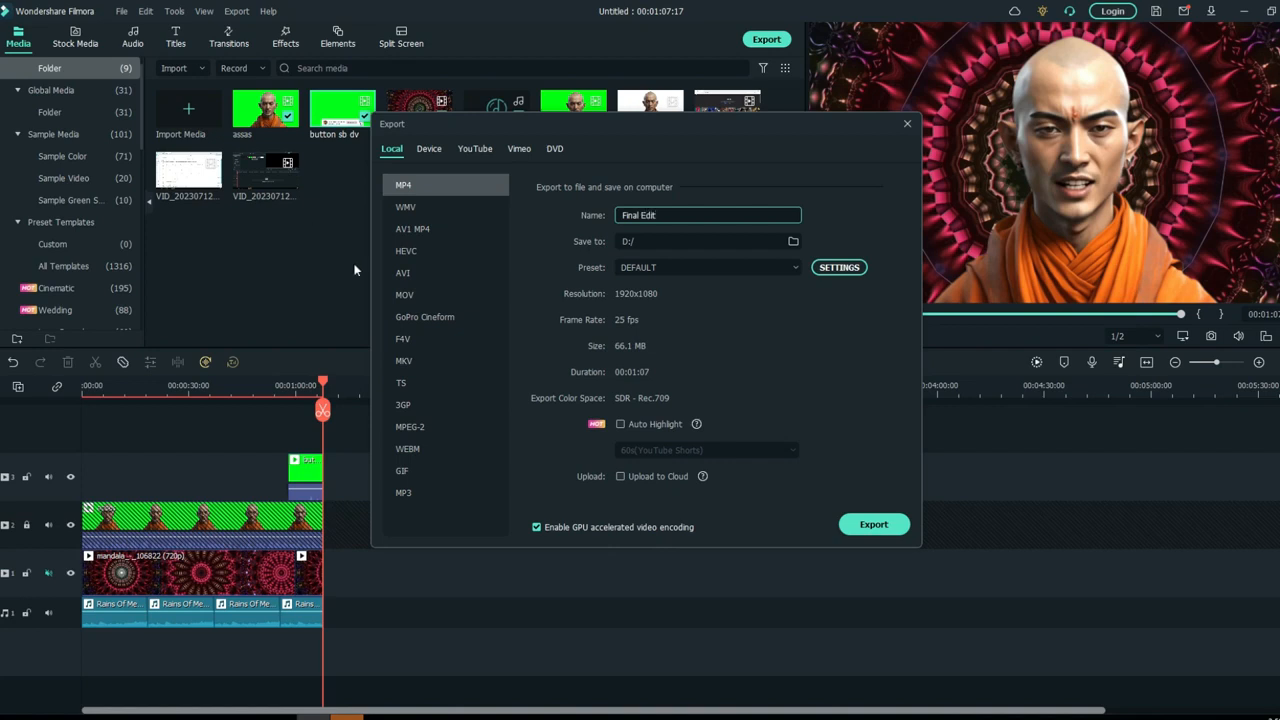
{"action": "left_click", "coordinate": [857, 529]}
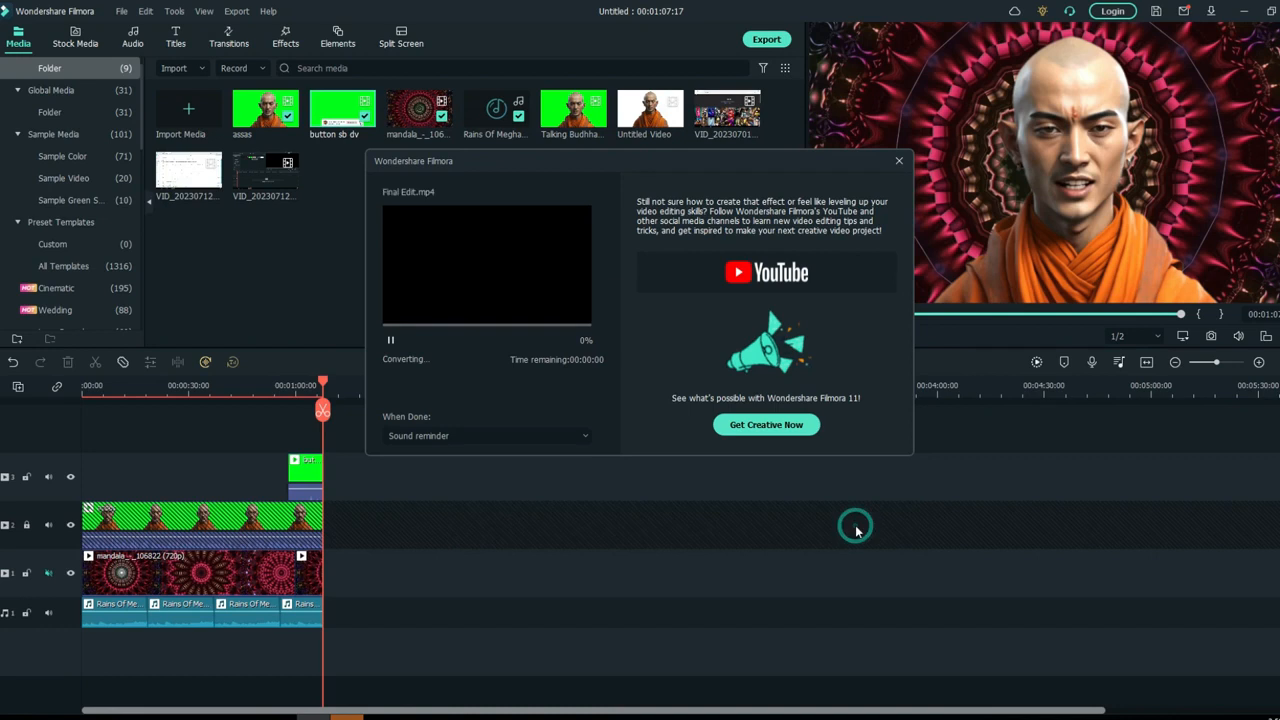